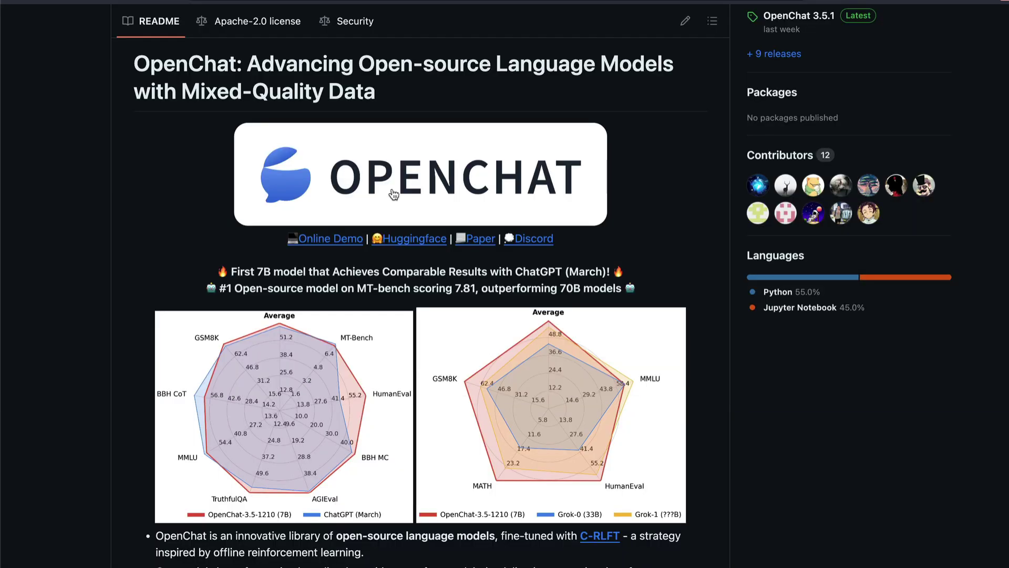
# Highlight the README's claim of ChatGPT (March)-level results, then scroll around it.
pyautogui.tripleClick(525, 268)
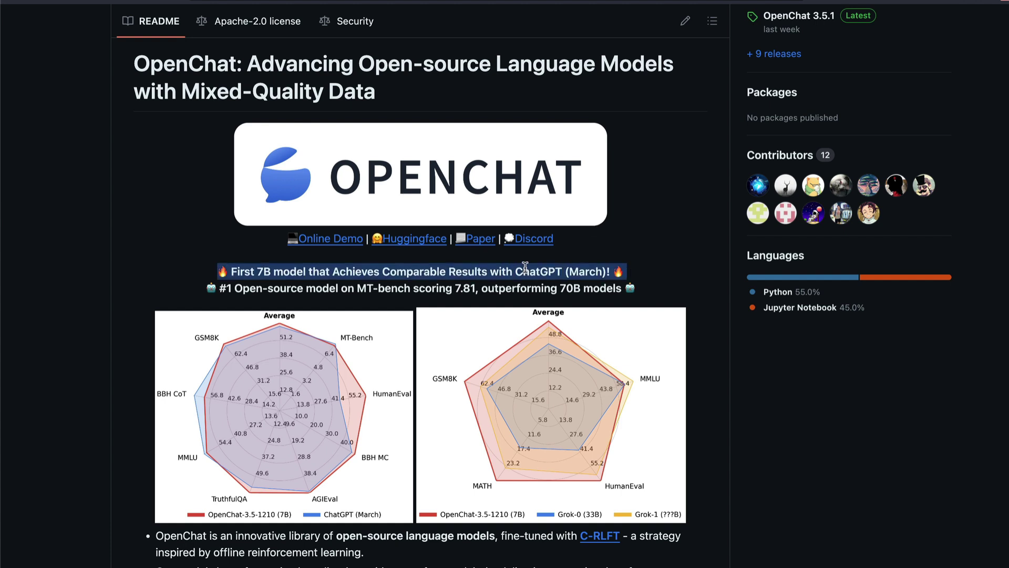
pyautogui.click(256, 268)
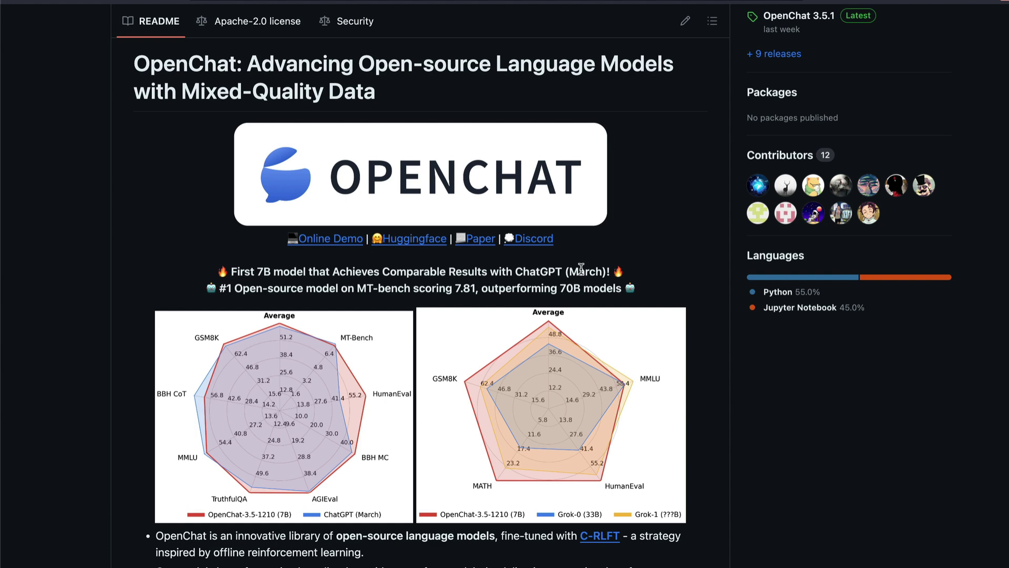
pyautogui.scroll(7, 581, 268)
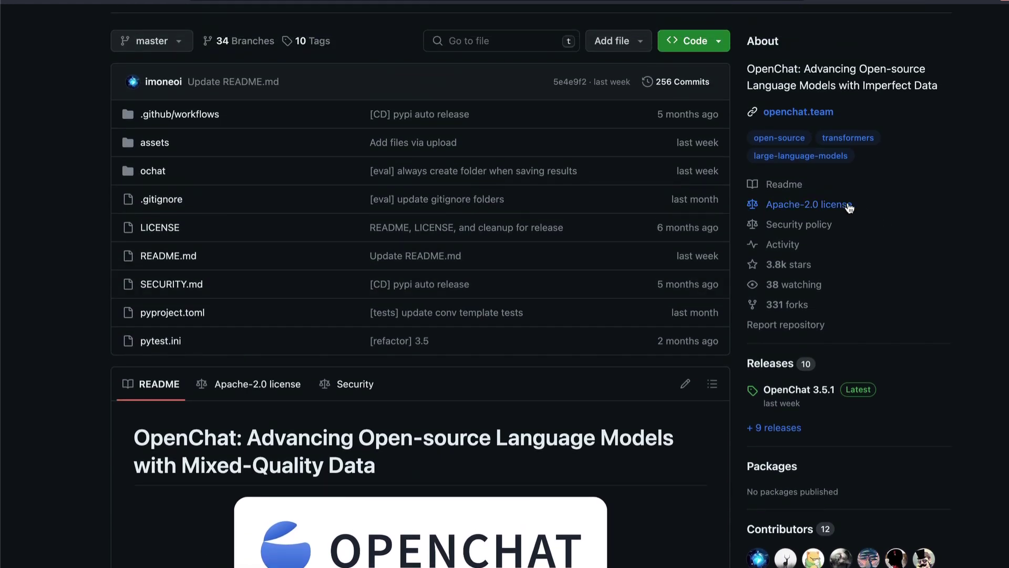
pyautogui.scroll(-6, 888, 210)
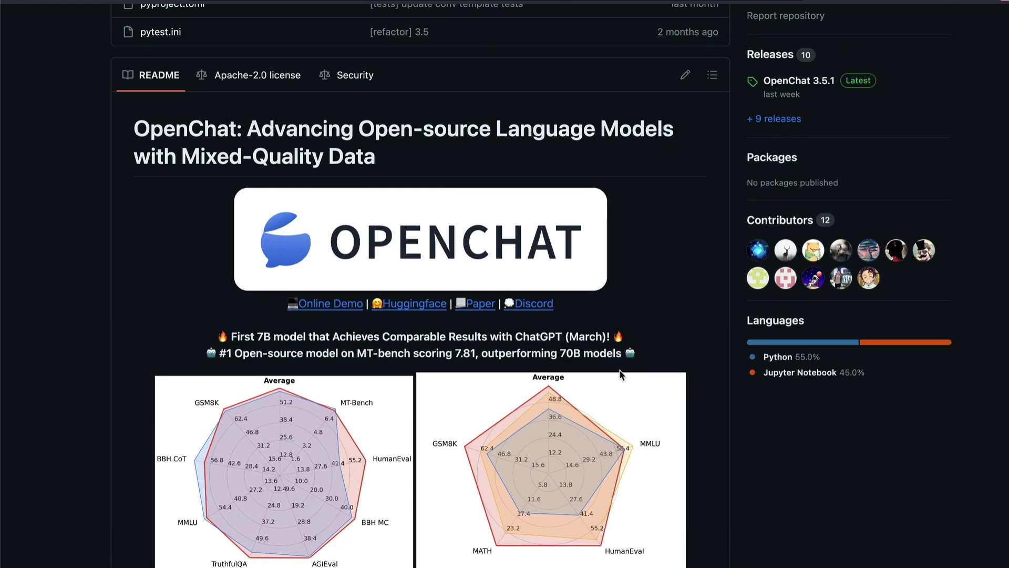
pyautogui.scroll(-5, 620, 369)
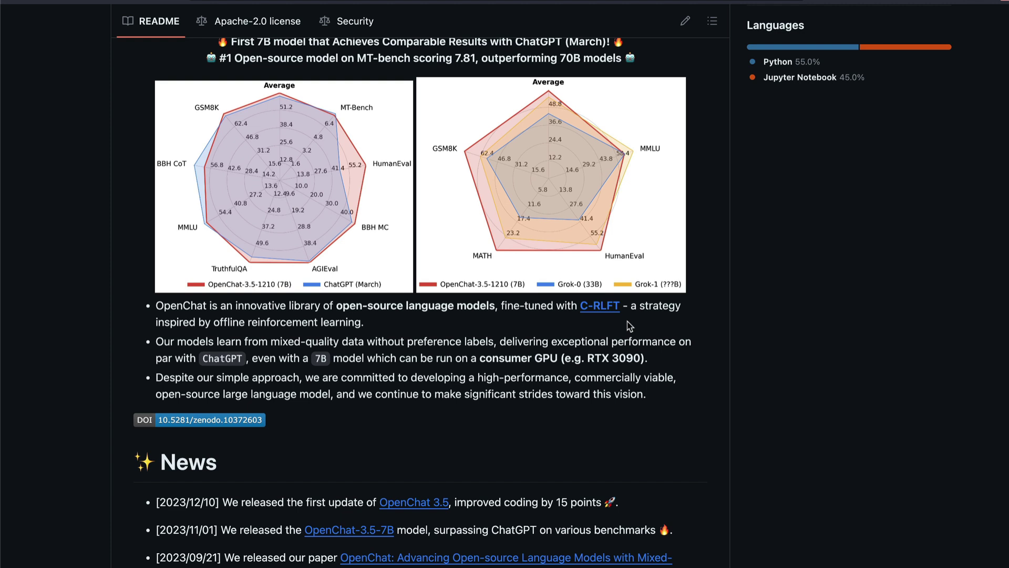
# Scroll through the LMSYS Chatbot Arena Leaderboard's Elo ratings and MT-bench scores.
pyautogui.scroll(-15, 629, 326)
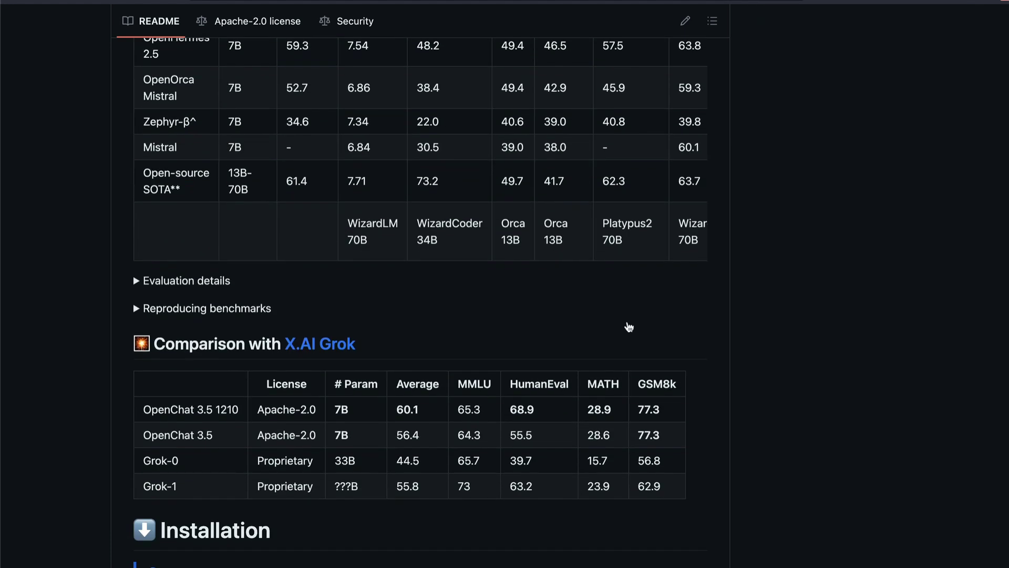
pyautogui.scroll(-10, 629, 326)
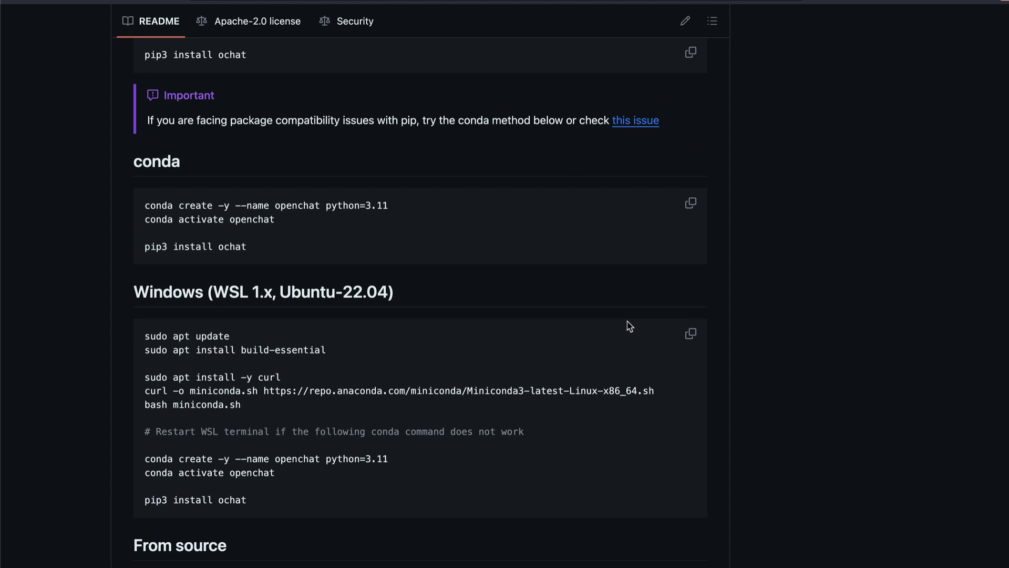
pyautogui.scroll(7, 629, 326)
pyautogui.scroll(-12, 629, 326)
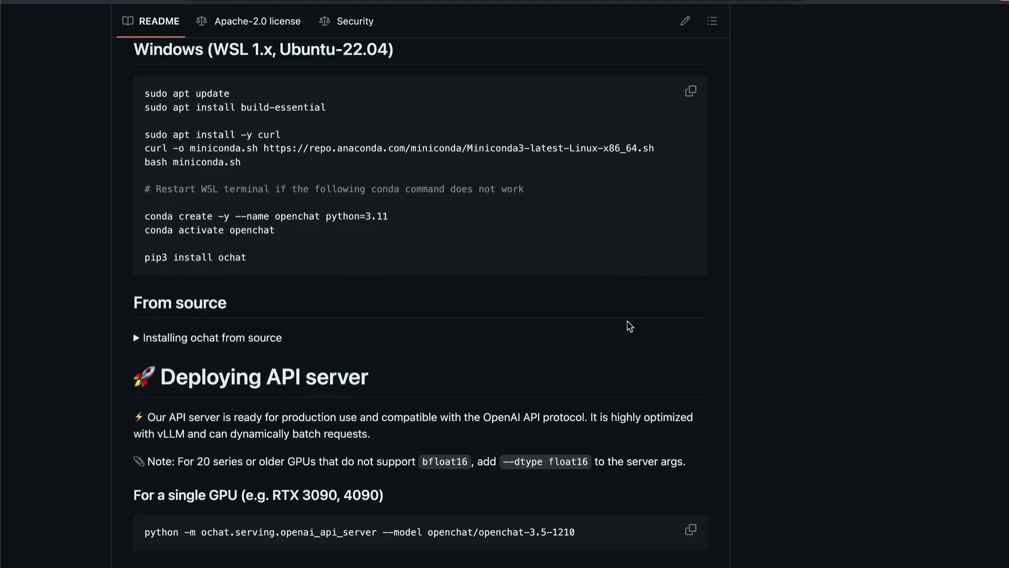
pyautogui.scroll(-15, 629, 326)
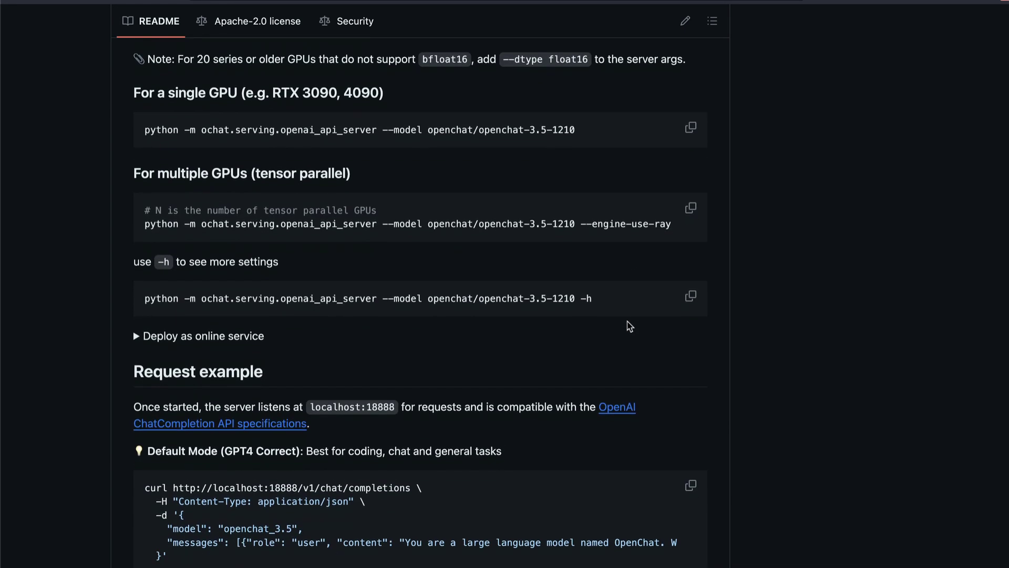
pyautogui.scroll(-1, 629, 326)
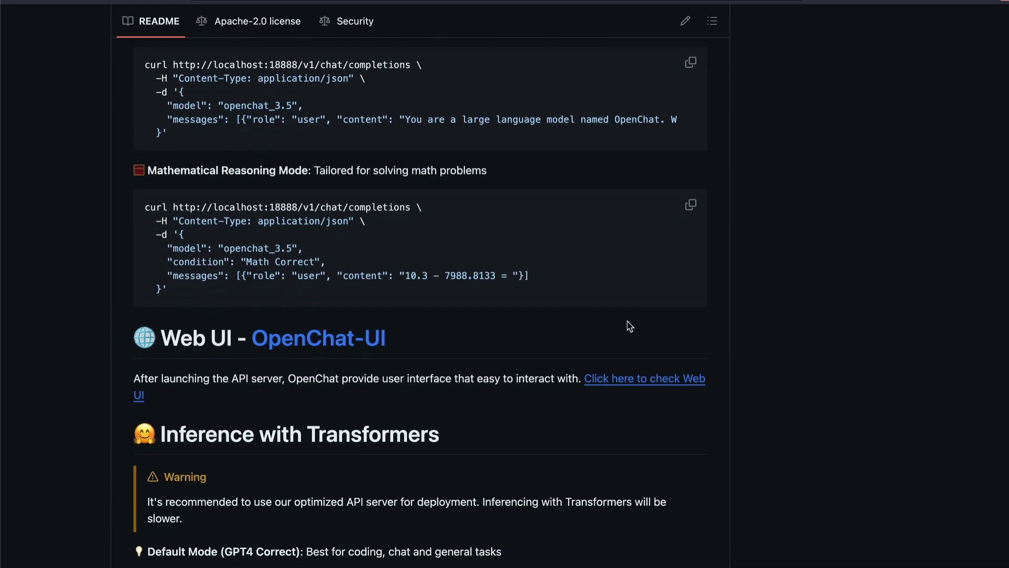
pyautogui.scroll(-6, 629, 326)
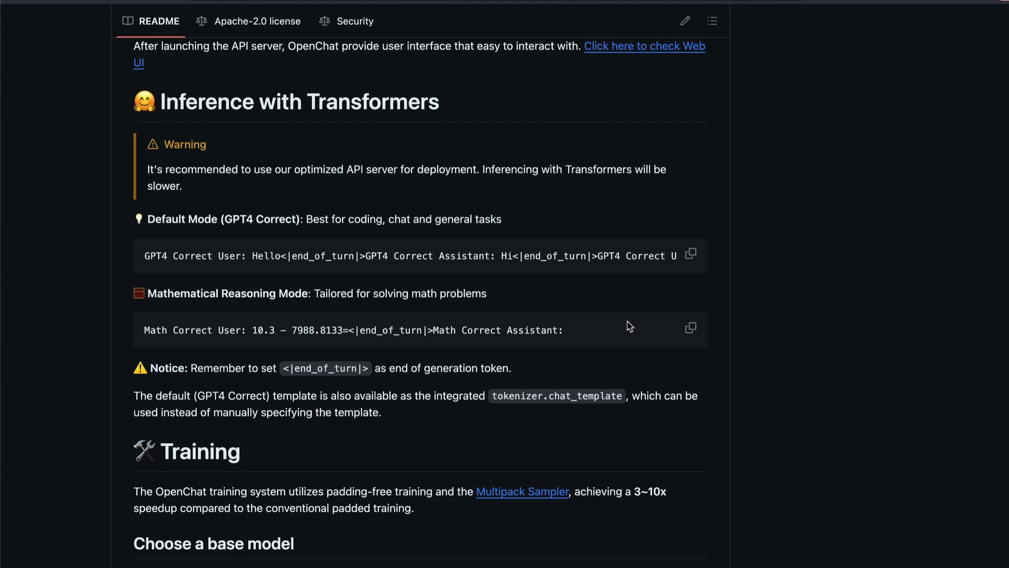
pyautogui.scroll(-7, 630, 327)
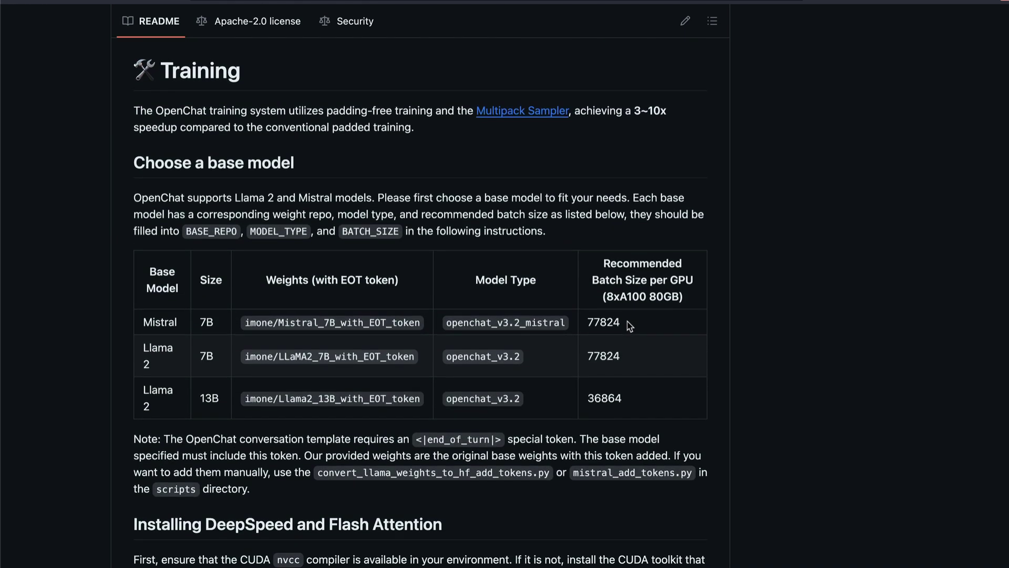
pyautogui.scroll(-1, 630, 327)
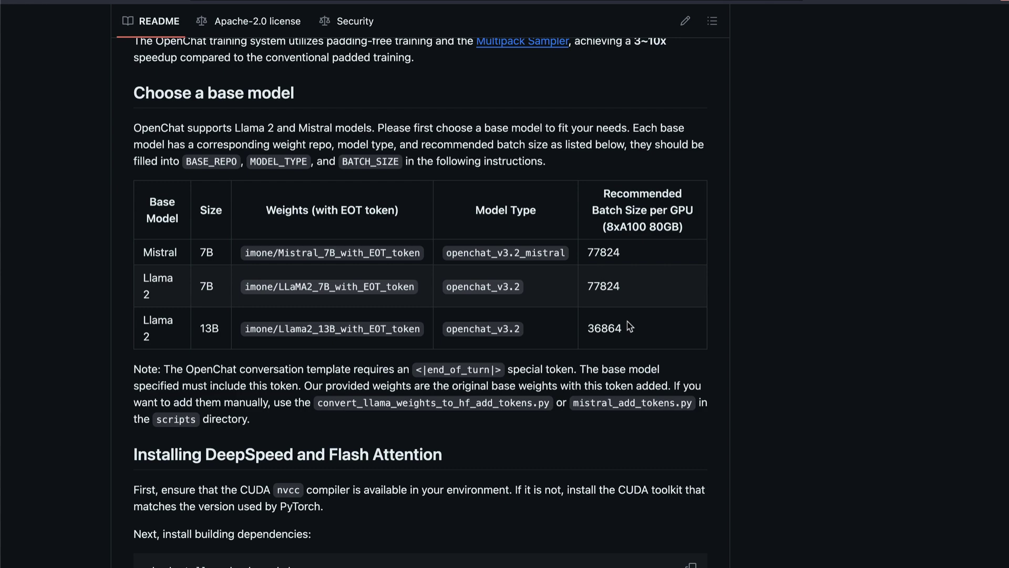
pyautogui.scroll(-3, 630, 326)
pyautogui.scroll(20, 630, 327)
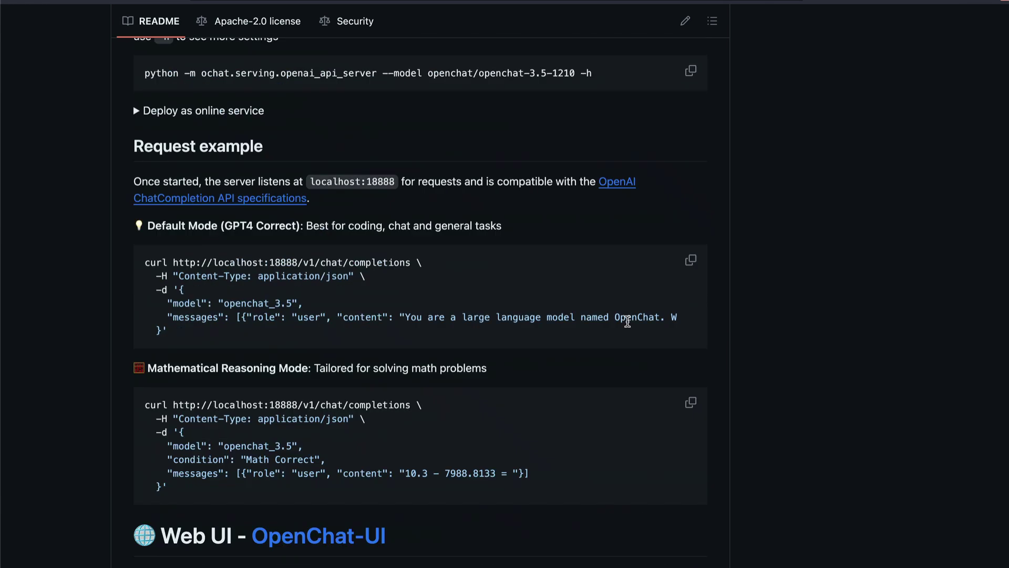
pyautogui.scroll(1, 629, 326)
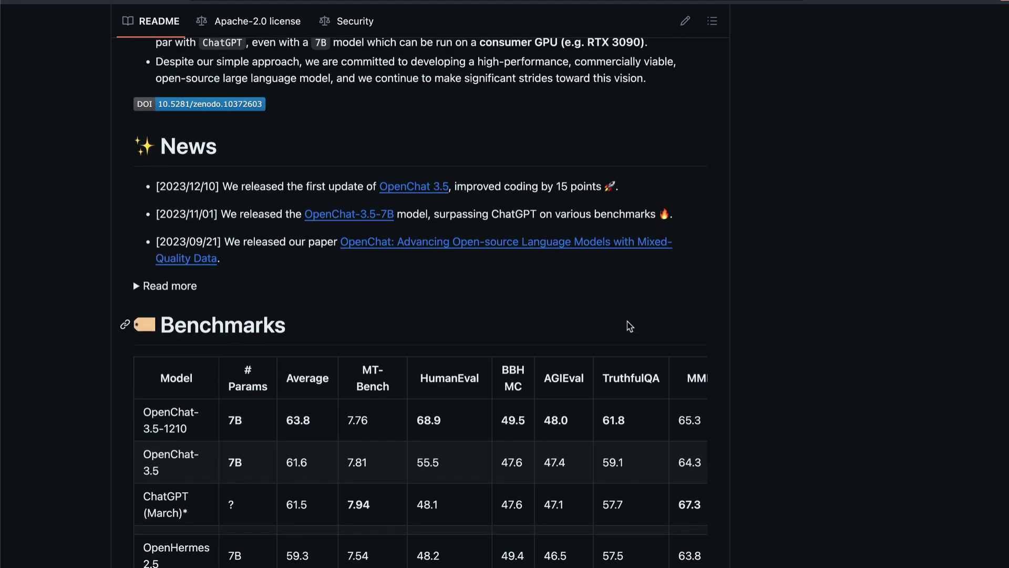
pyautogui.scroll(12, 630, 327)
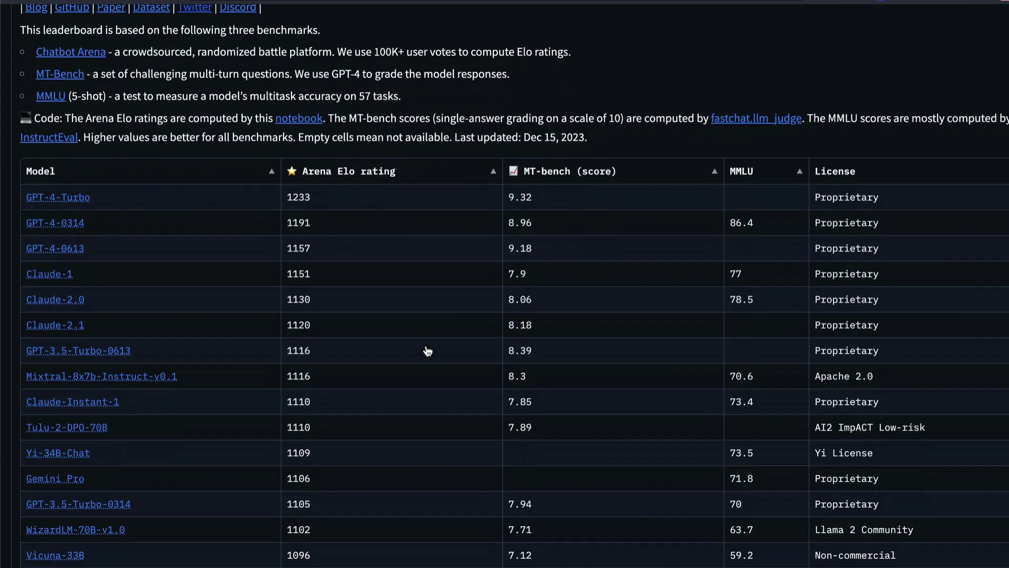
# Scroll the leaderboard table down to the OpenChat-3.5 entry.
pyautogui.scroll(-1, 427, 351)
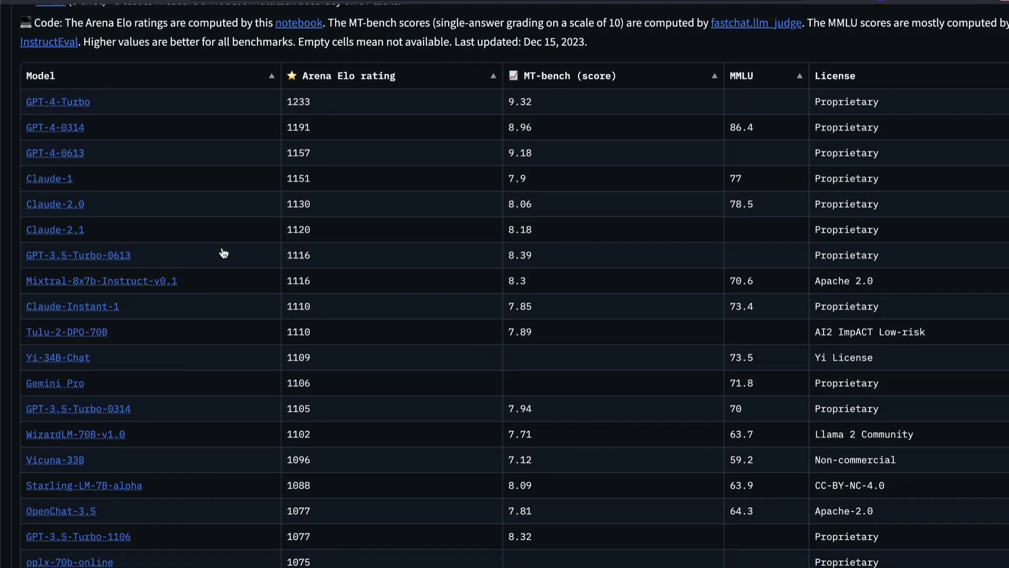
pyautogui.scroll(-1, 223, 253)
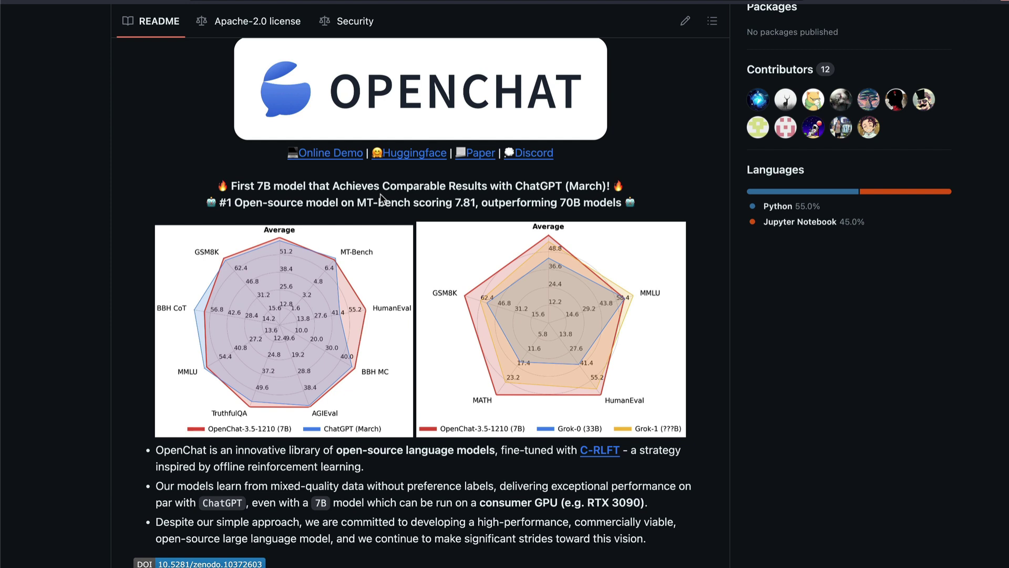
# Open the left radar chart as the full openchat.png image and zoom out to fit it.
pyautogui.click(271, 351)
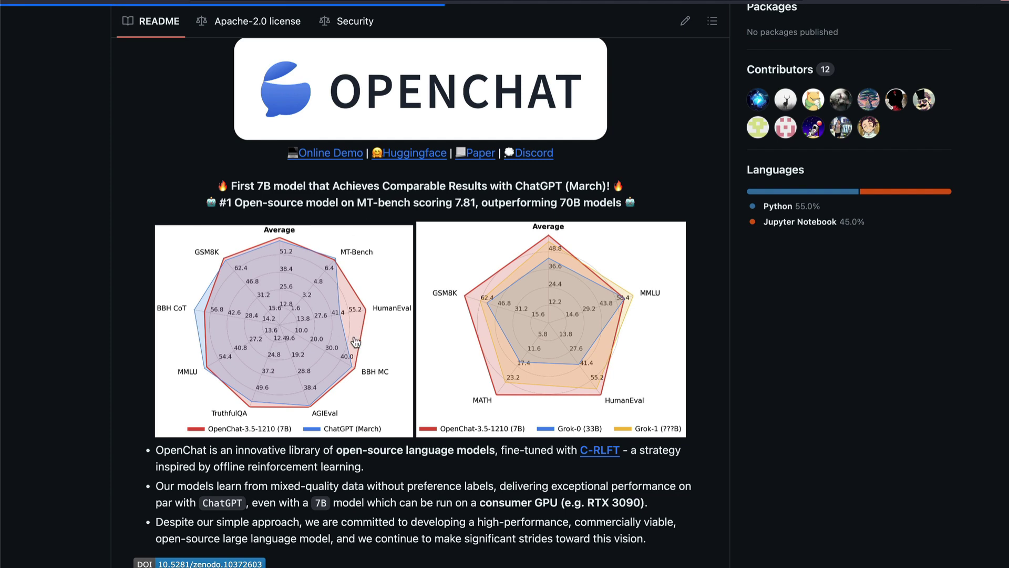
pyautogui.scroll(-5, 354, 340)
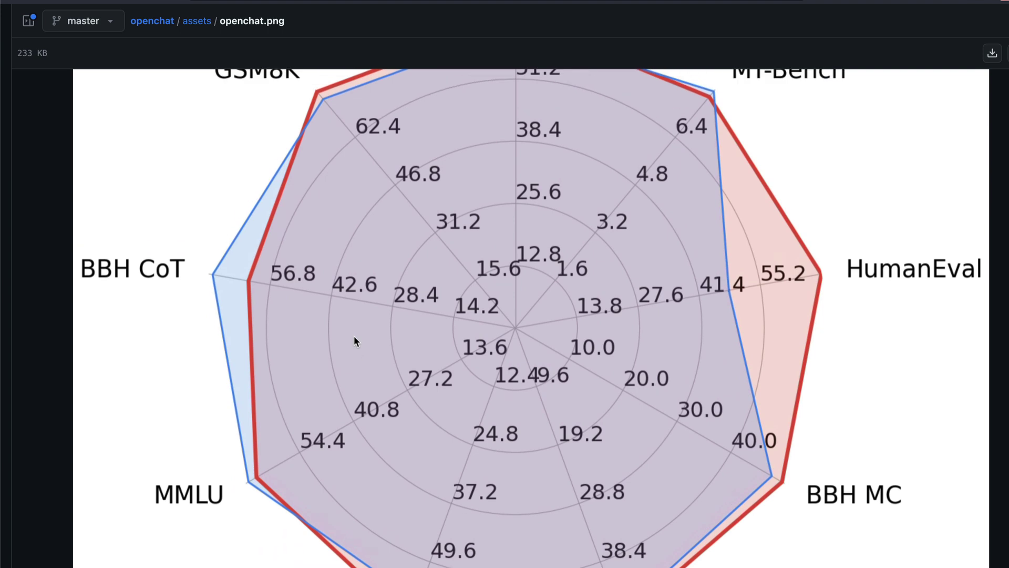
pyautogui.scroll(1, 354, 339)
pyautogui.hotkey('ctrl', '-')
pyautogui.hotkey('ctrl', '-')
pyautogui.hotkey('ctrl', '-')
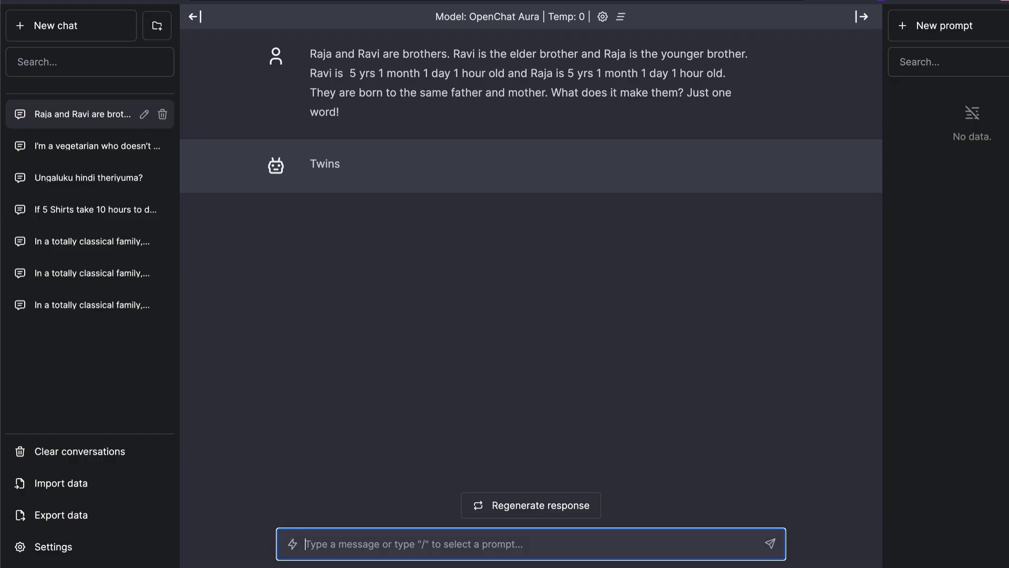
# Compare the temperature 0.5 and 0 Sally chats, then select the question from the '2 sisters' one.
pyautogui.click(117, 312)
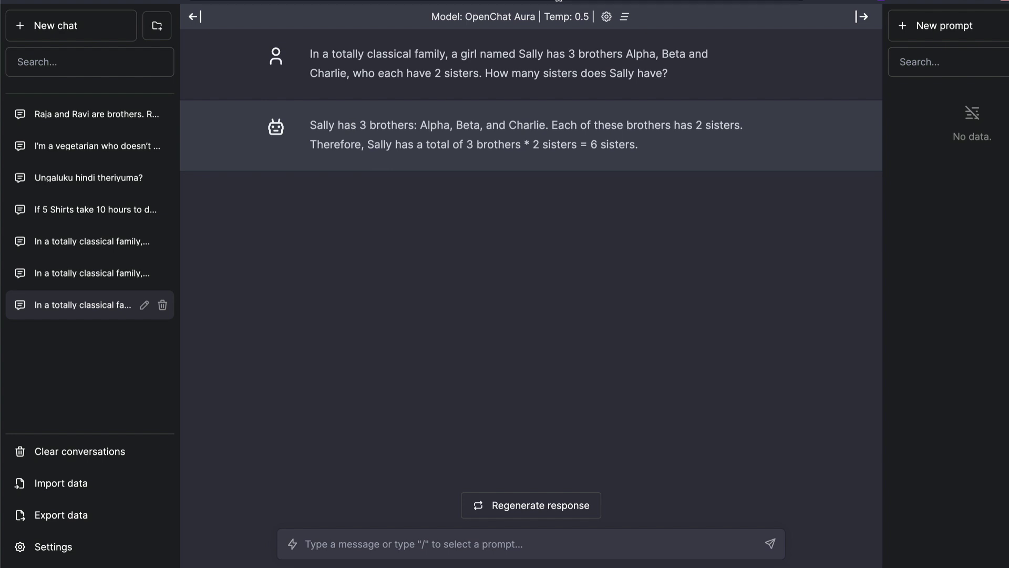
pyautogui.moveTo(590, 17); pyautogui.dragTo(546, 17)
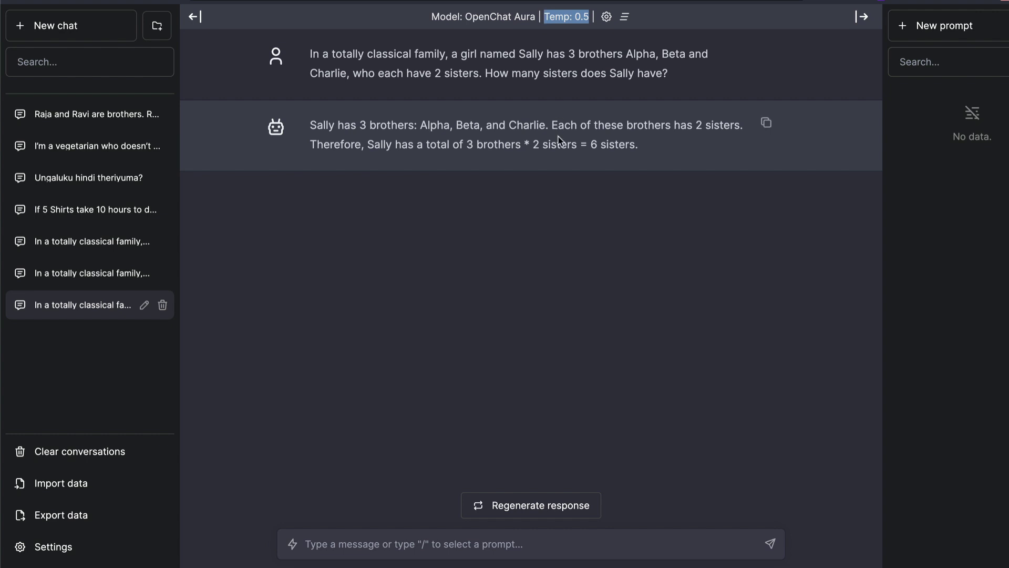
pyautogui.click(135, 274)
pyautogui.click(564, 74)
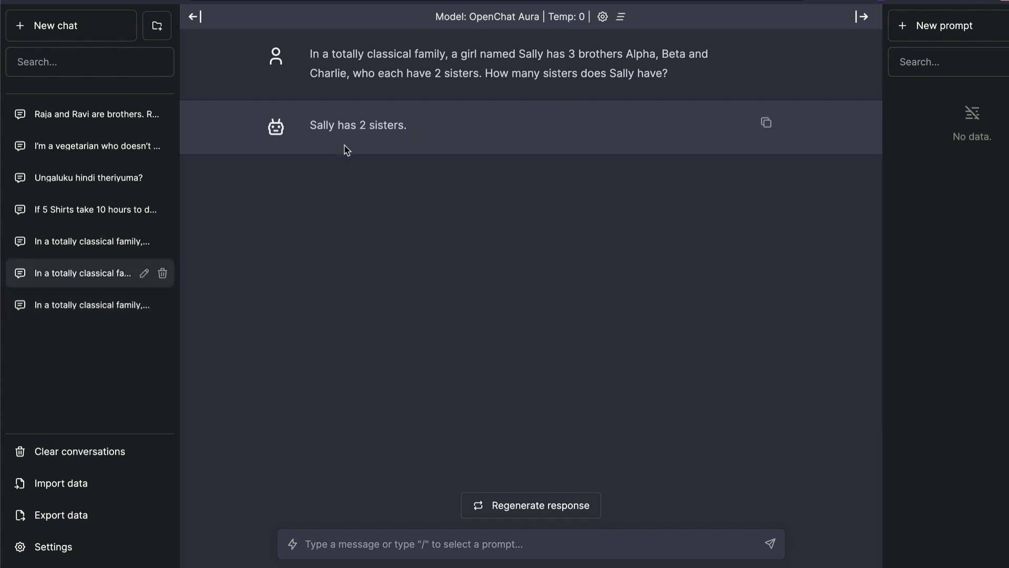
pyautogui.moveTo(312, 125); pyautogui.dragTo(417, 125)
pyautogui.click(418, 126)
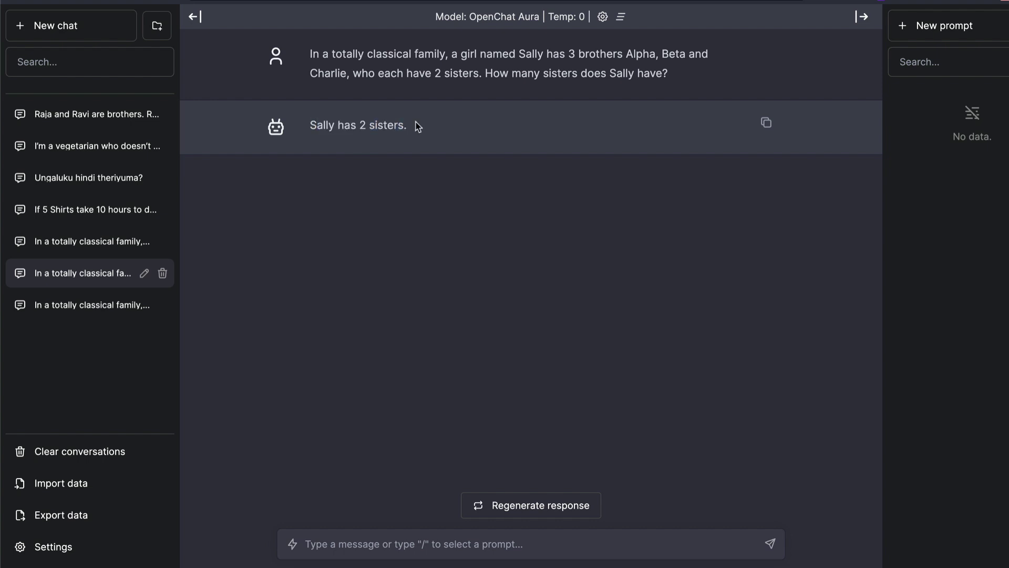
pyautogui.tripleClick(440, 55)
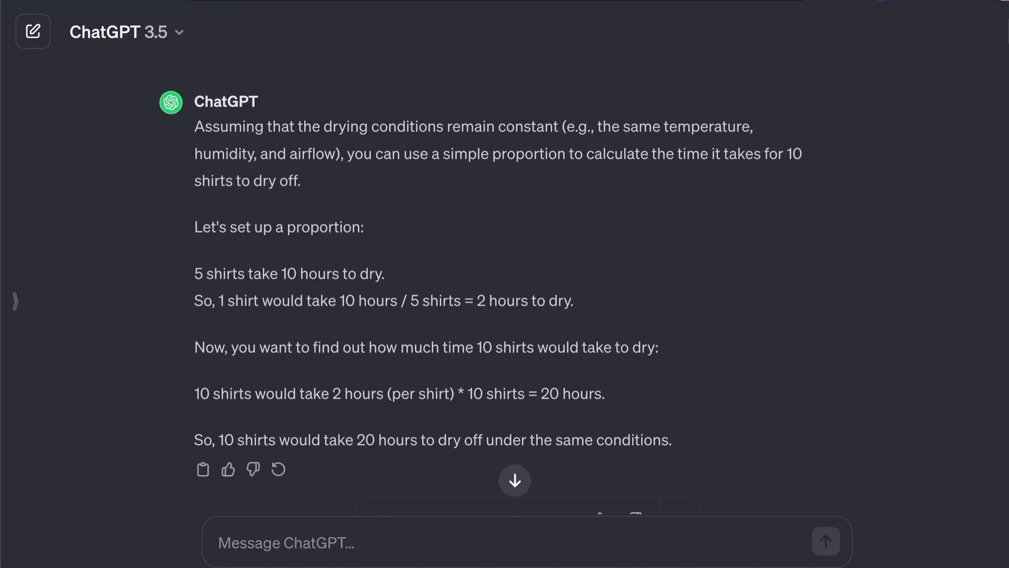
# Send the Sally-sisters question to ChatGPT 3.5 and highlight its 'one of 3 sisters' conclusion.
pyautogui.write('In a totally classical family, a girl named Sally has 3 brothers Alpha, Beta and Charlie, who each have 2 sisters. How many sisters does Sally have?')
pyautogui.press('Return')
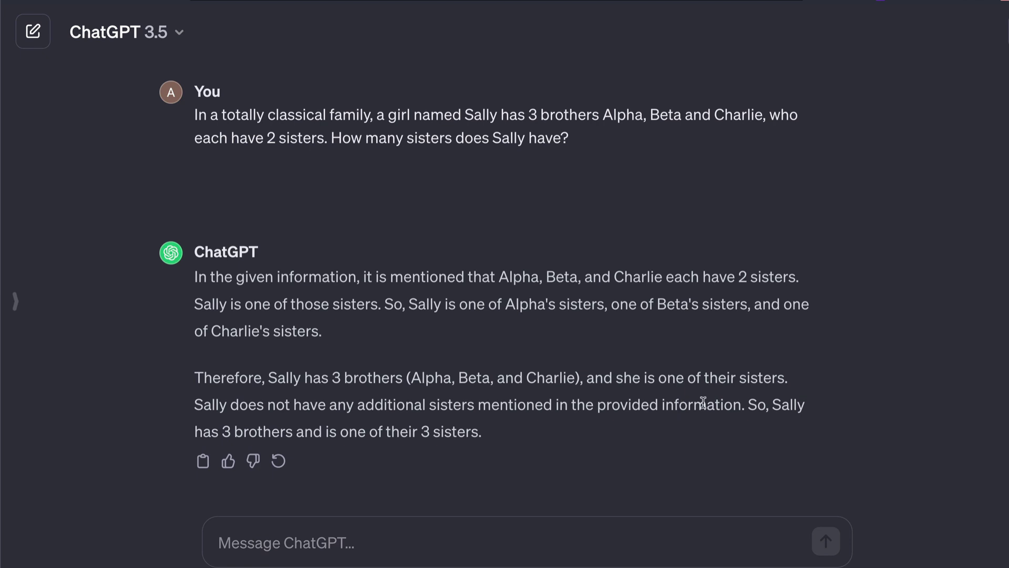
pyautogui.moveTo(746, 404); pyautogui.dragTo(750, 430)
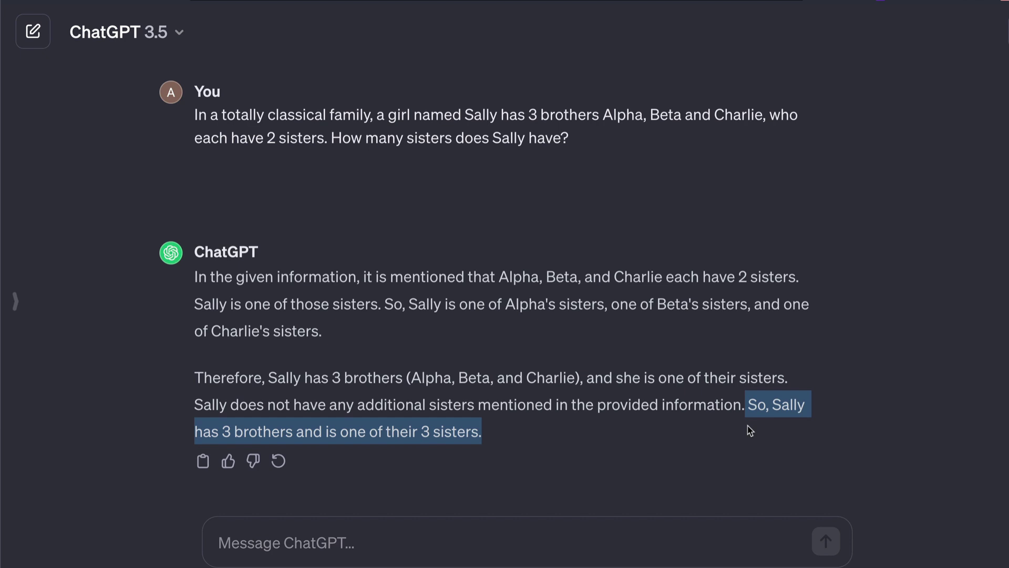
pyautogui.click(750, 431)
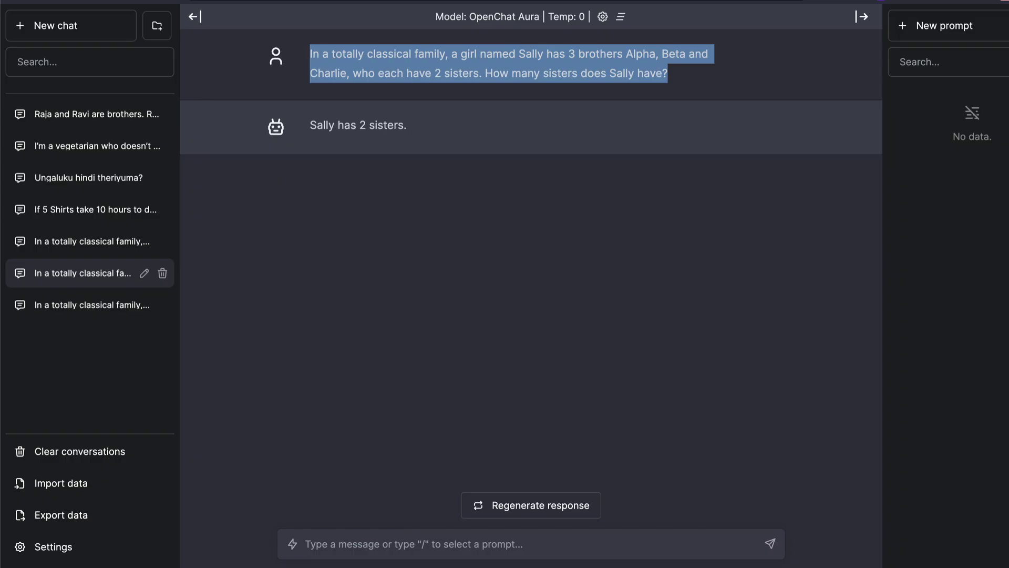
# Open the 'If 5 Shirts take 10 hours' chat and pick out the word 'hours' in the question.
pyautogui.click(124, 210)
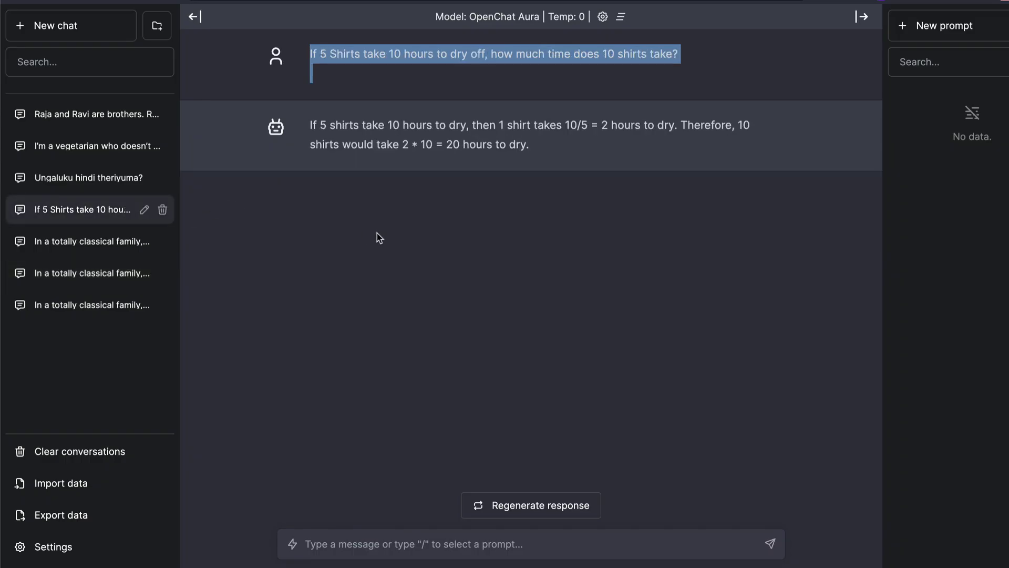
pyautogui.click(377, 69)
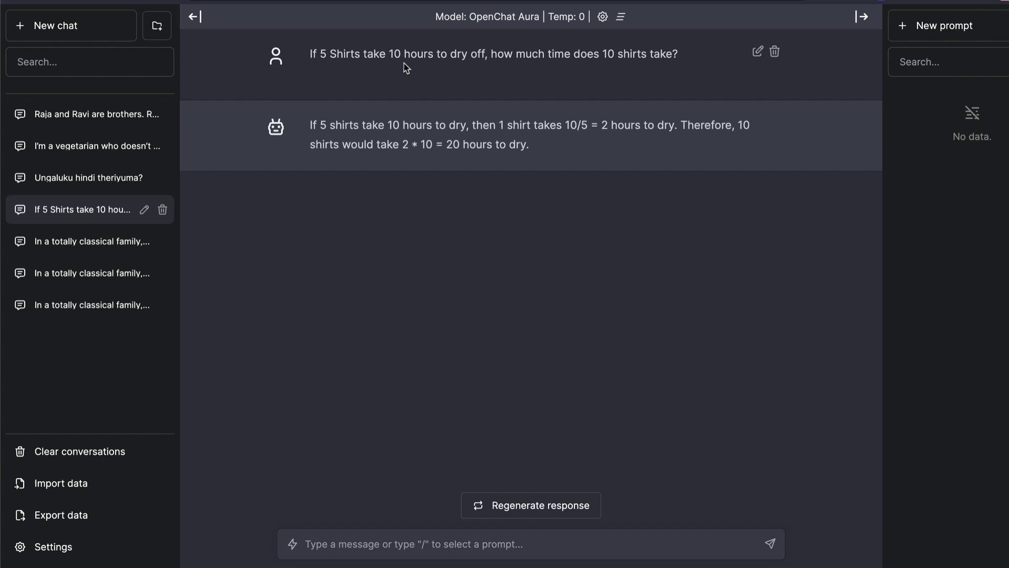
pyautogui.doubleClick(406, 68)
pyautogui.click(406, 68)
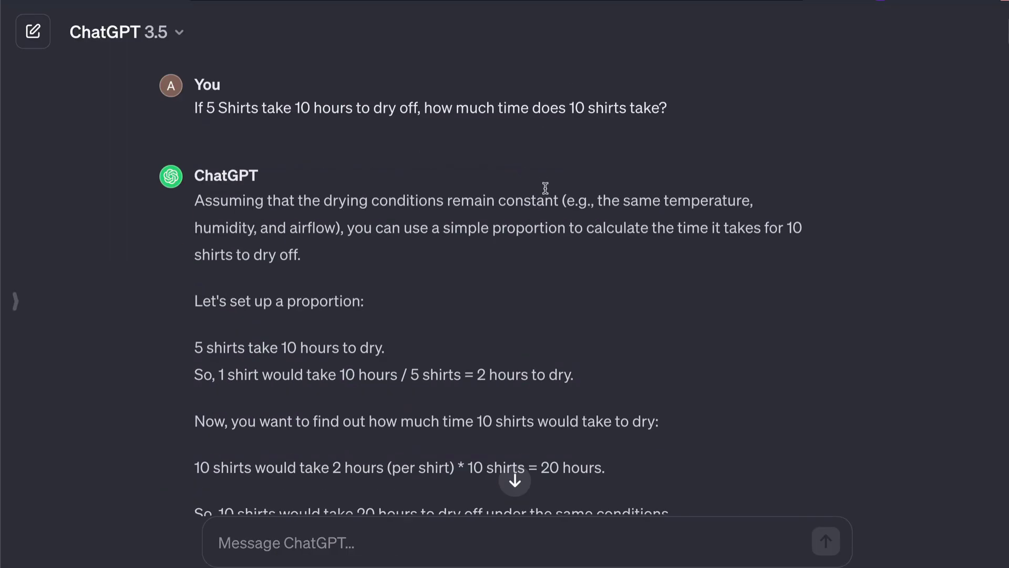
# Scroll to the end of ChatGPT's shirt answer and highlight its 20-hour conclusion.
pyautogui.scroll(-1, 546, 189)
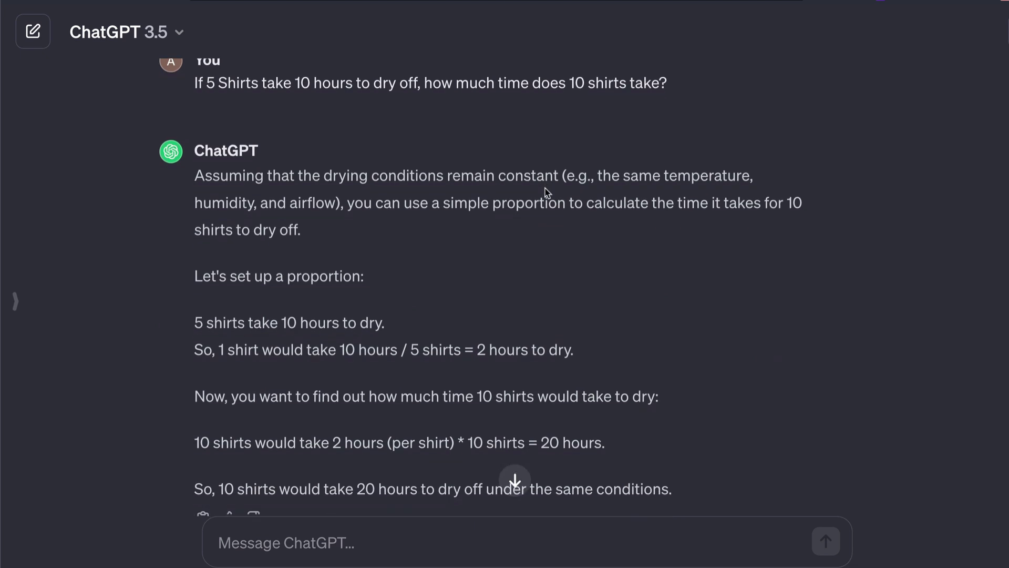
pyautogui.scroll(-1, 546, 193)
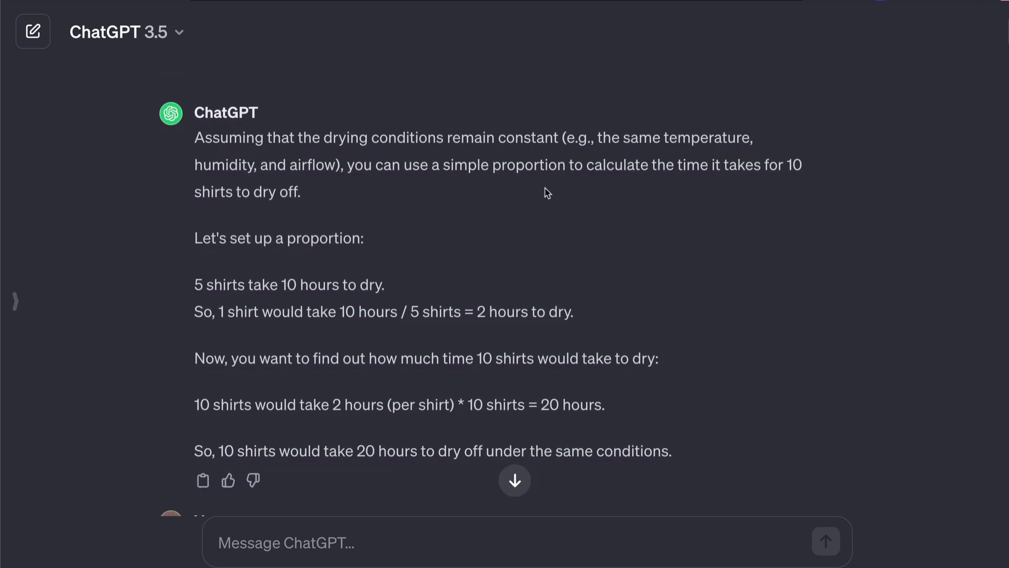
pyautogui.tripleClick(319, 456)
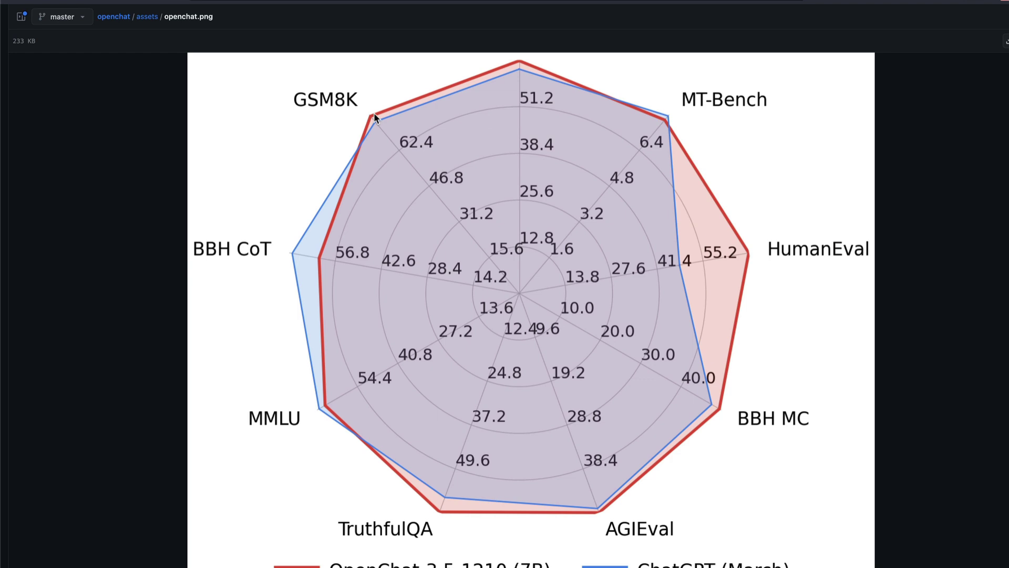
pyautogui.scroll(-1, 390, 182)
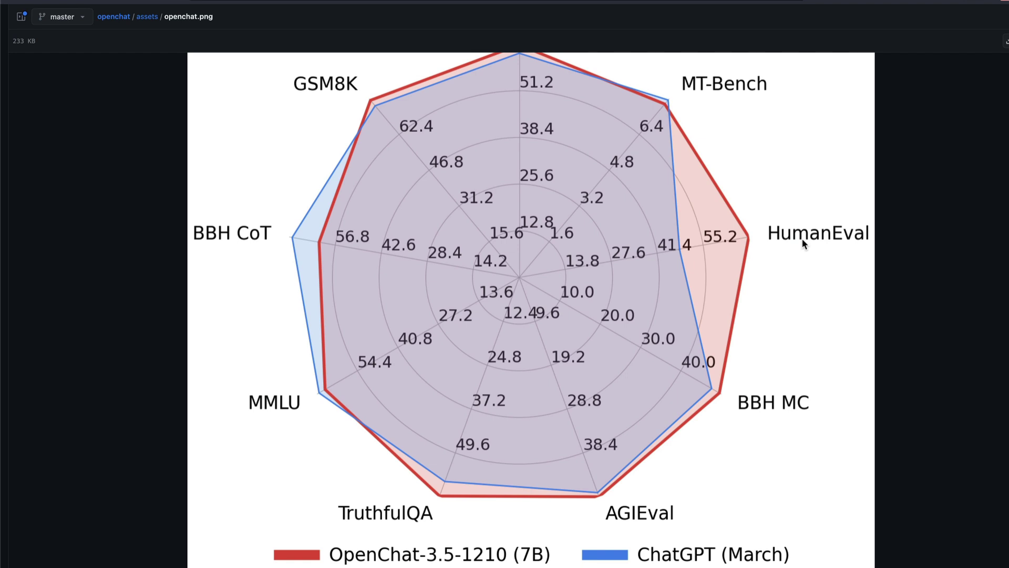
# Open the 'Raja and Ravi are brothers' chat and highlight the question and its 'Just one word!' instruction.
pyautogui.click(473, 1)
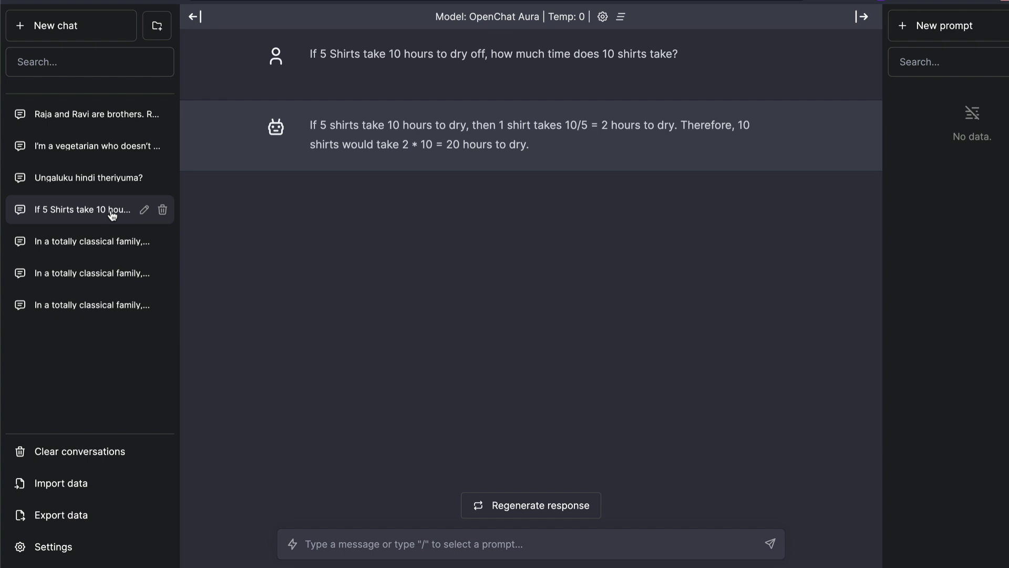
pyautogui.click(93, 116)
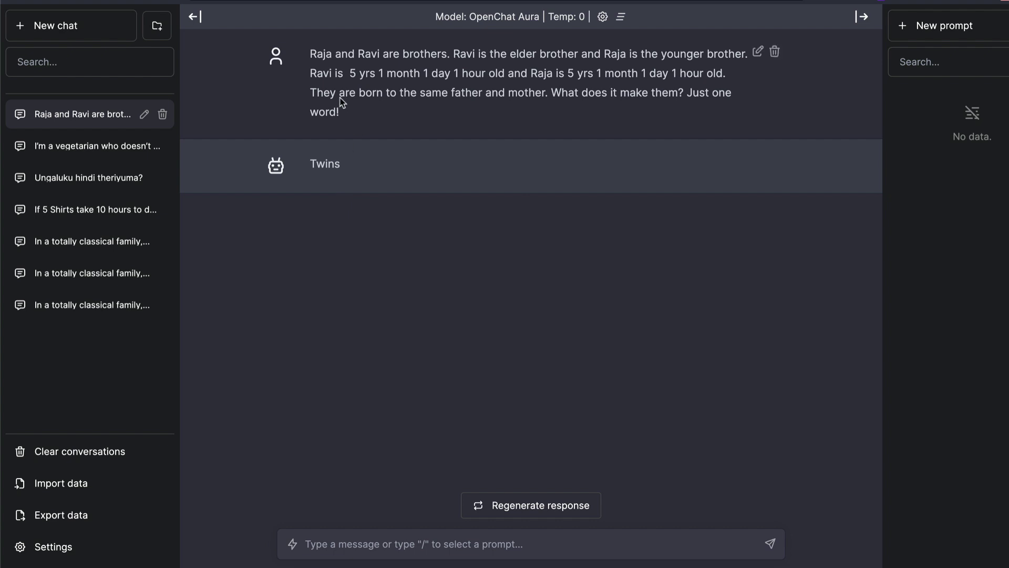
pyautogui.moveTo(310, 53); pyautogui.dragTo(624, 56)
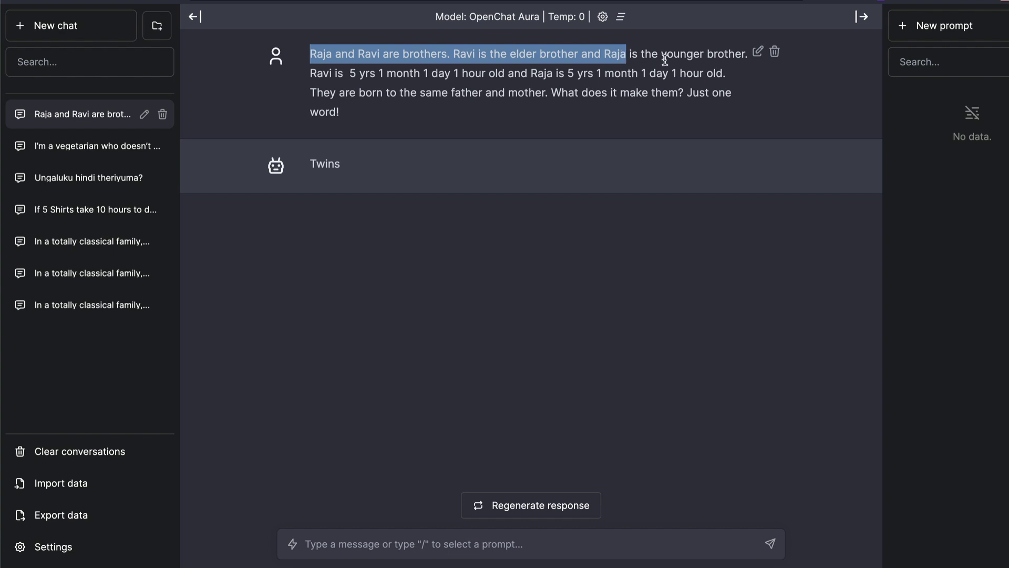
pyautogui.click(515, 56)
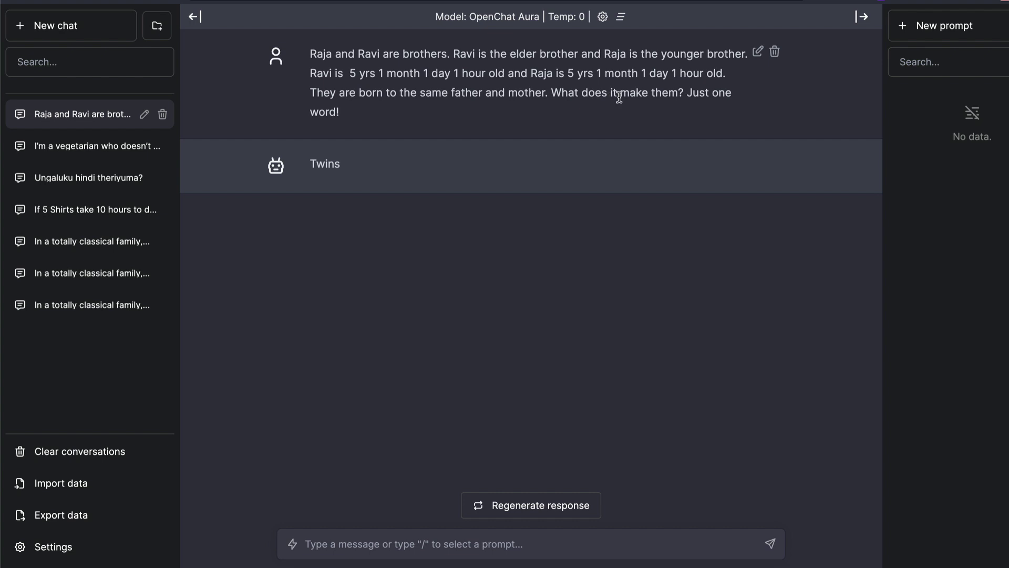
pyautogui.moveTo(687, 92); pyautogui.dragTo(690, 116)
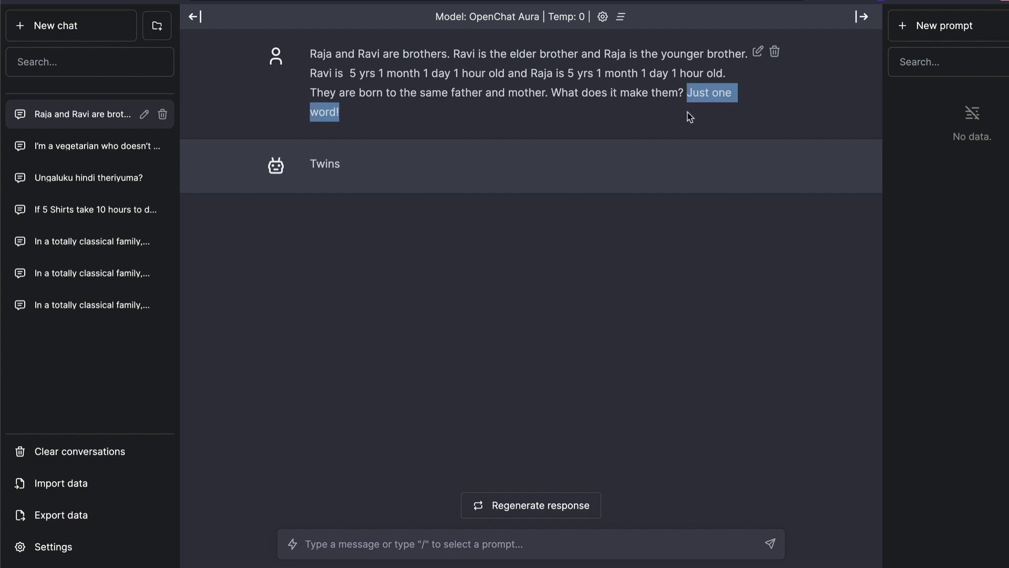
pyautogui.click(689, 117)
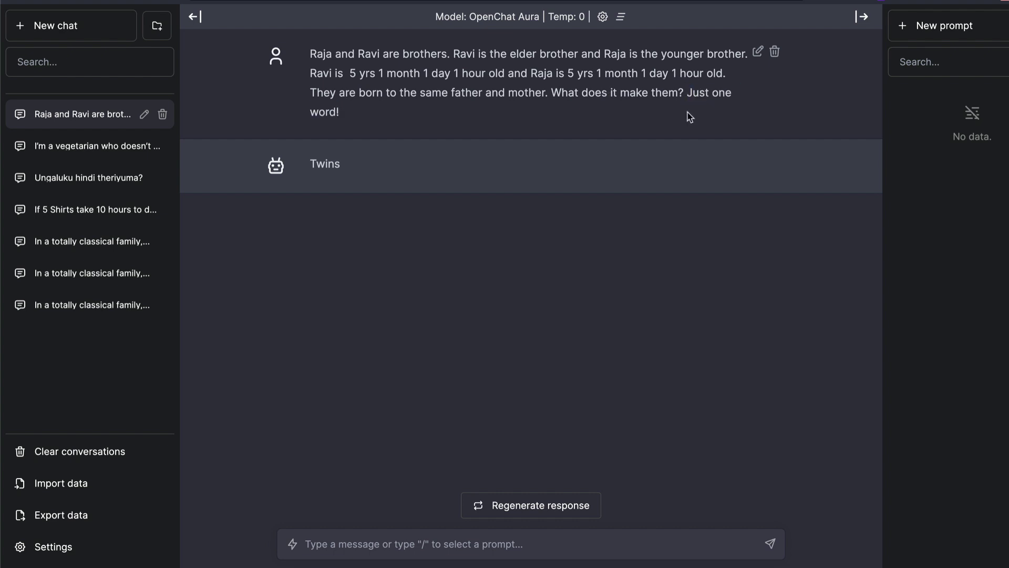
pyautogui.moveTo(687, 92); pyautogui.dragTo(691, 113)
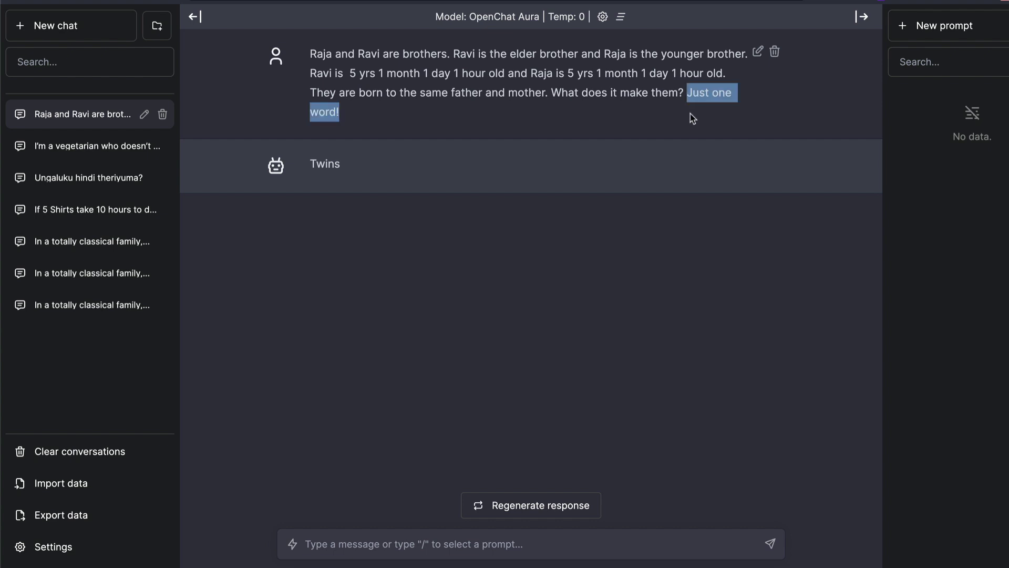
pyautogui.moveTo(685, 94); pyautogui.dragTo(305, 61)
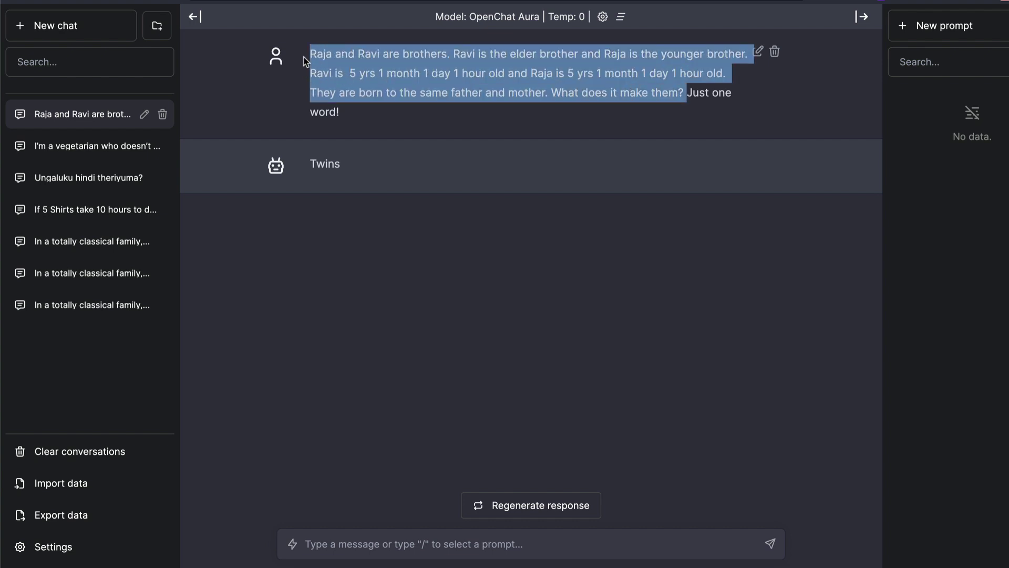
pyautogui.click(317, 164)
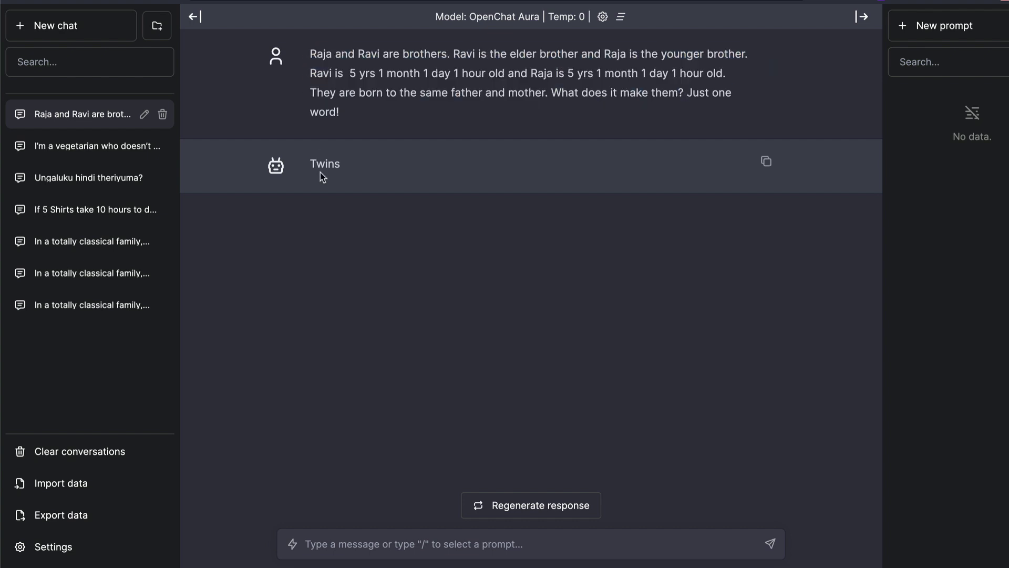
pyautogui.click(120, 147)
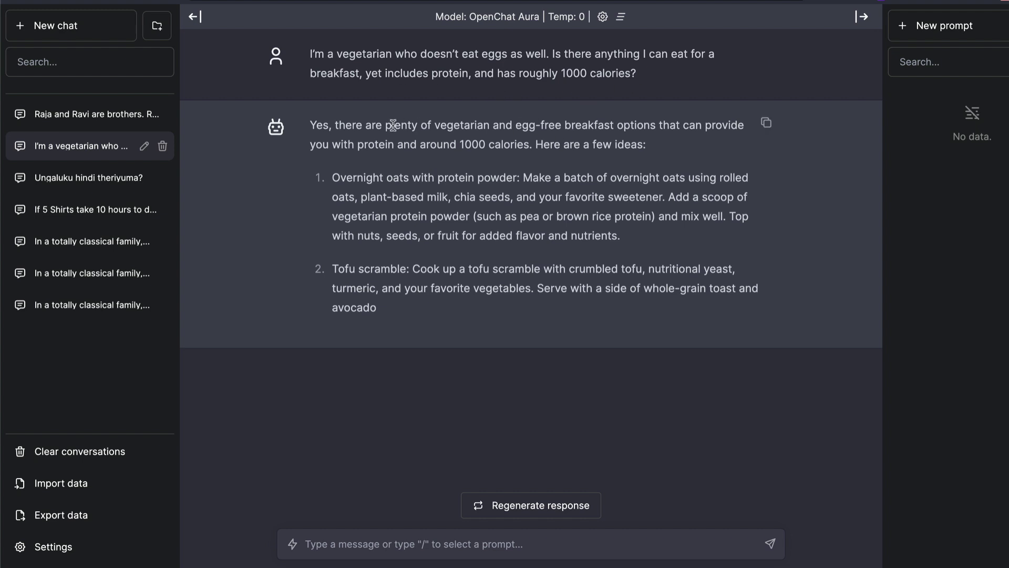
pyautogui.doubleClick(343, 266)
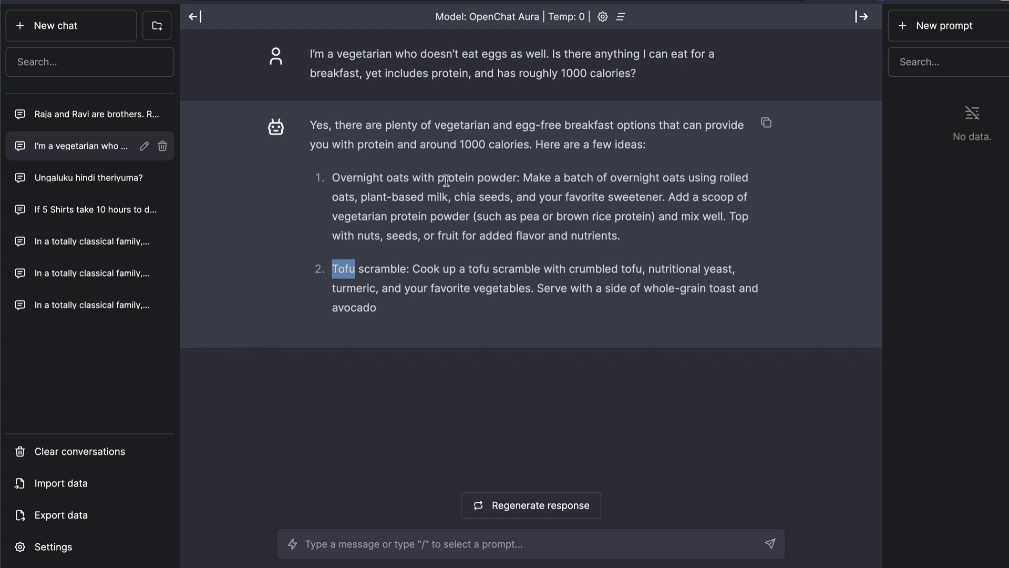
# Open the 'Ungaluku hindi theriyuma?' chat and inspect its words and the Malayalam reply.
pyautogui.click(126, 179)
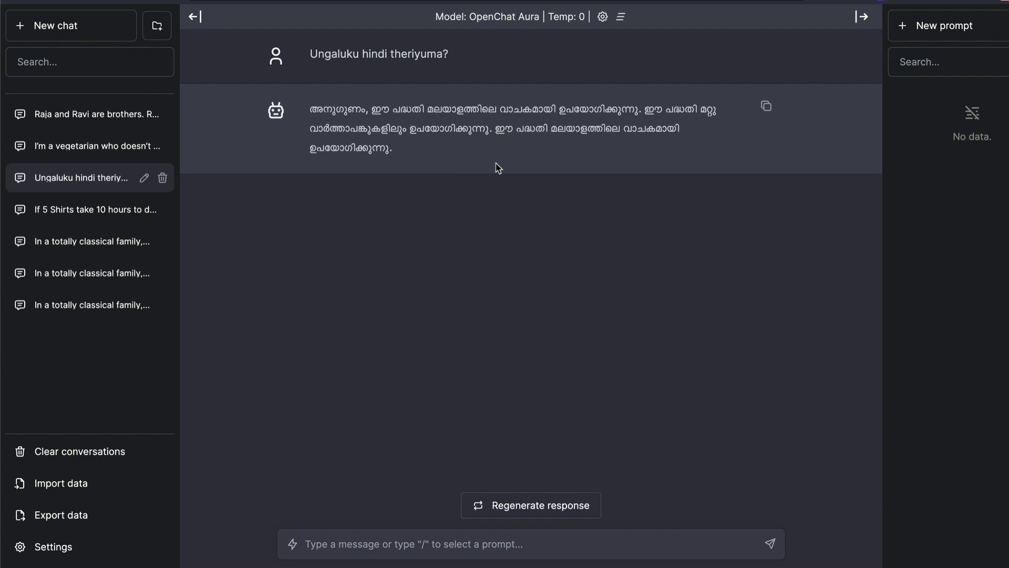
pyautogui.tripleClick(358, 56)
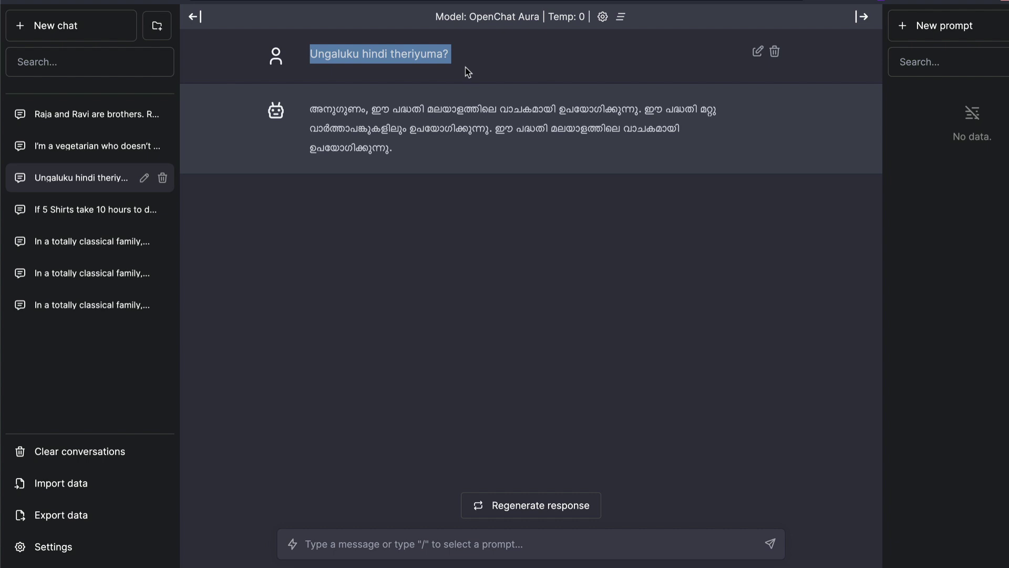
pyautogui.doubleClick(343, 54)
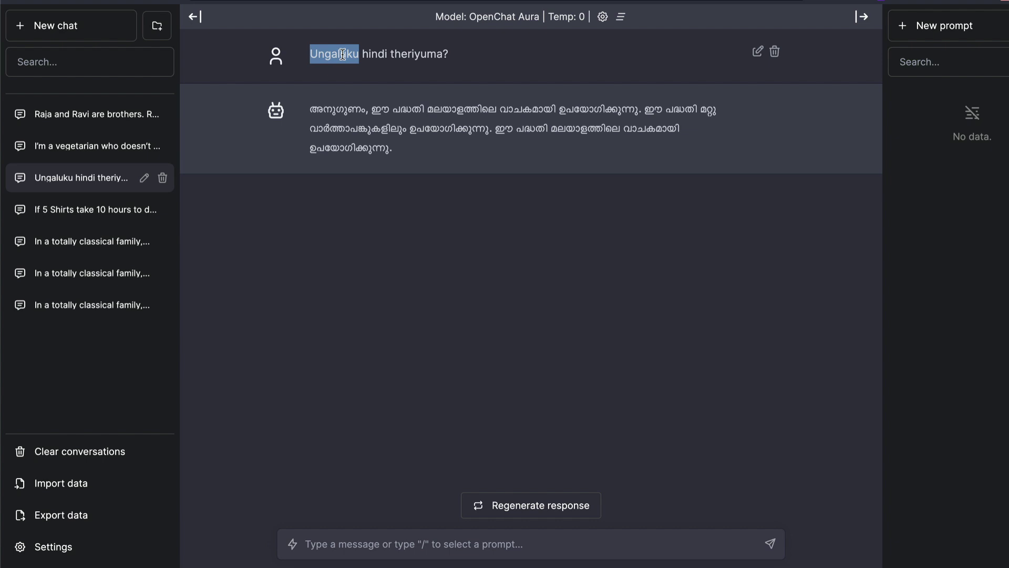
pyautogui.doubleClick(364, 58)
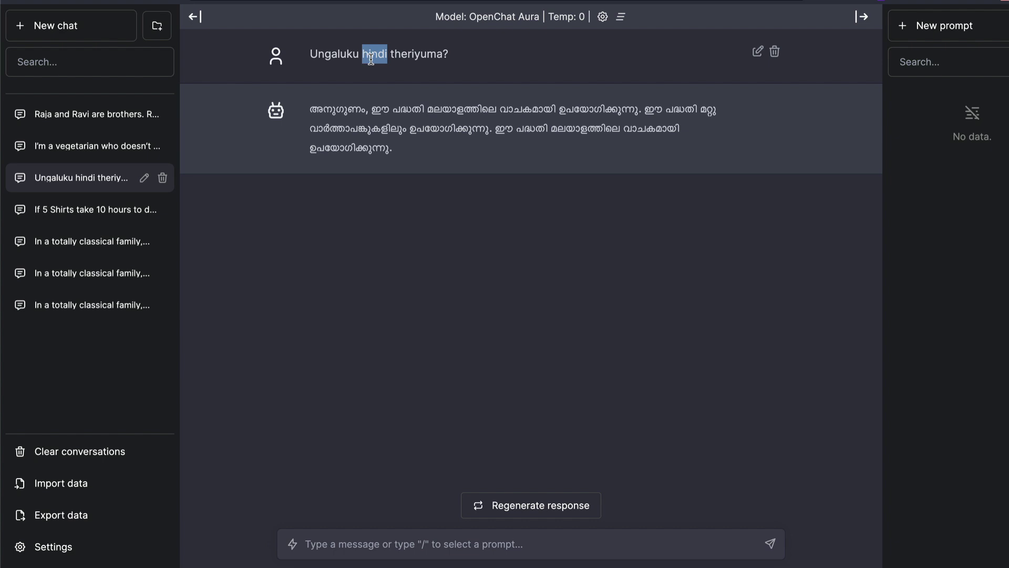
pyautogui.click(405, 158)
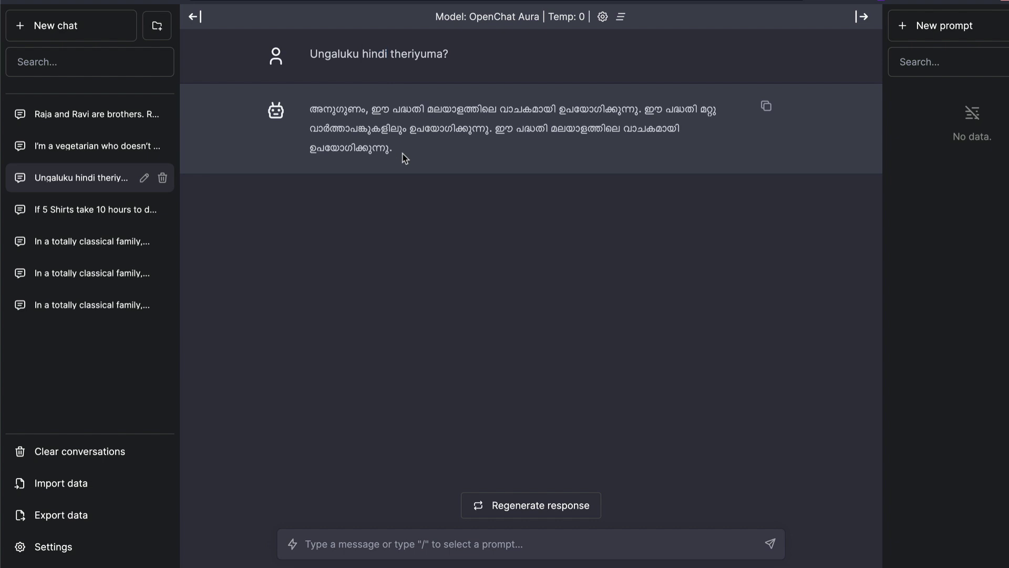
pyautogui.moveTo(393, 152); pyautogui.dragTo(310, 118)
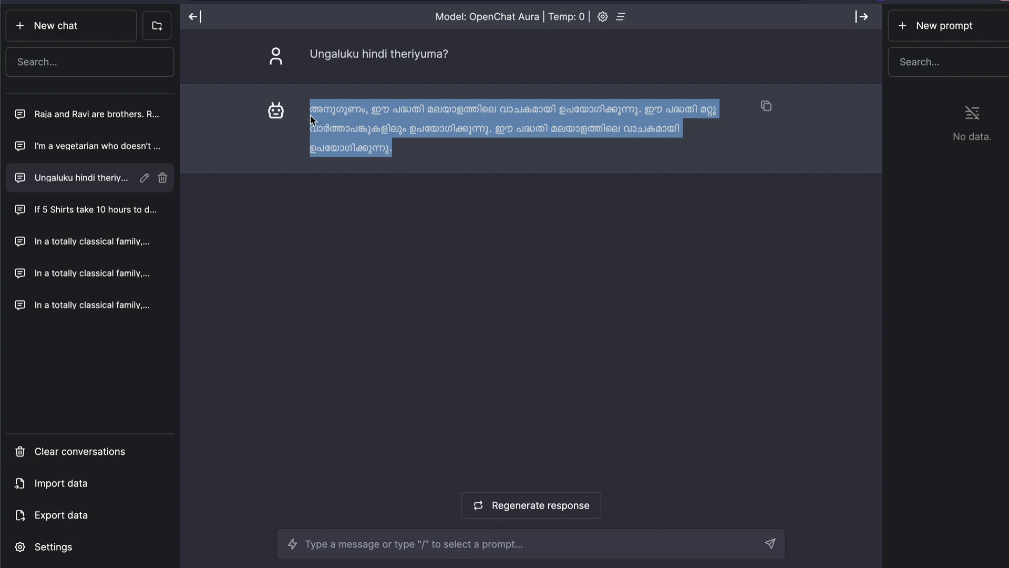
pyautogui.doubleClick(347, 55)
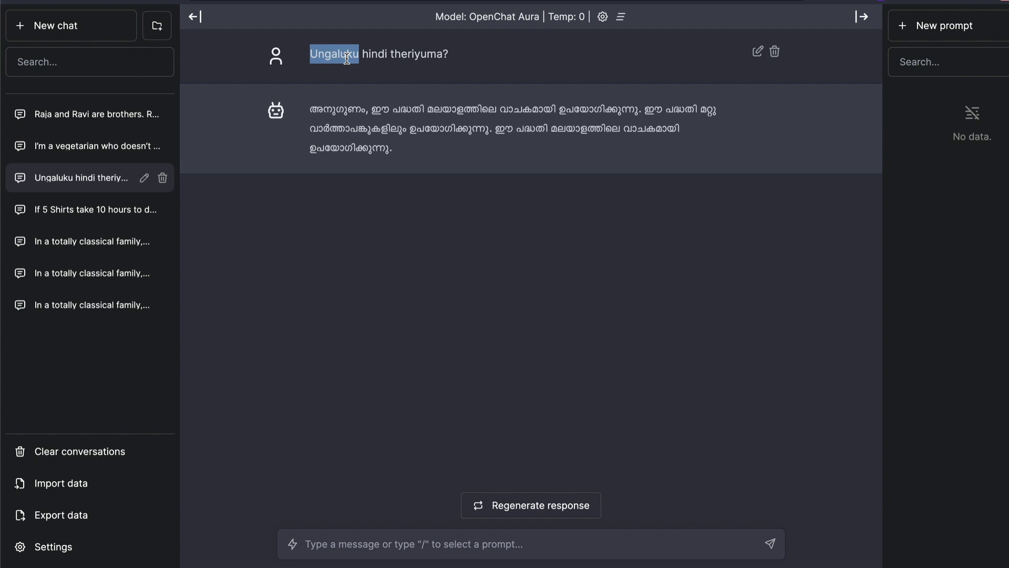
# Copy the question 'Ungaluku hindi theriyuma?' and bring ChatGPT forward.
pyautogui.tripleClick(357, 53)
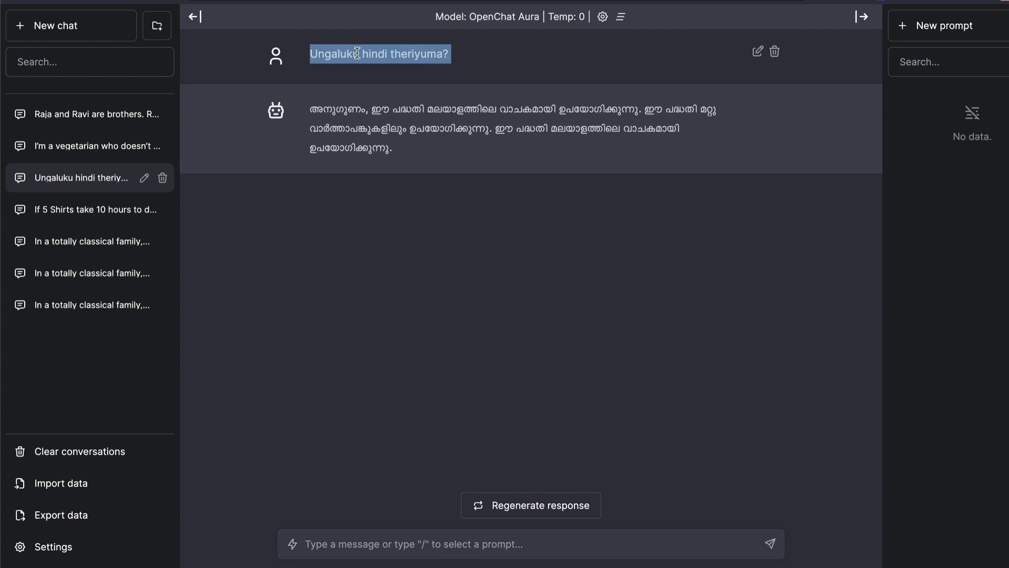
pyautogui.hotkey('ctrl', 'c')
pyautogui.hotkey('alt', 'Tab')
# Send 'Ungaluku hindi theriyuma?' to ChatGPT 3.5 and highlight 'theriyum' in its Tamil reply.
pyautogui.click(376, 550)
pyautogui.hotkey('ctrl', 'v')
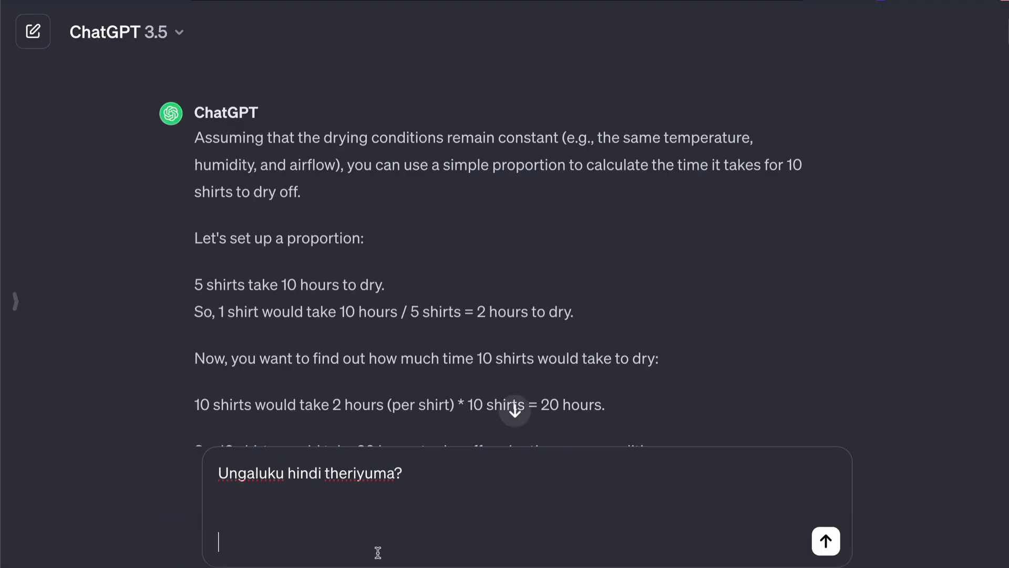
pyautogui.press('Return')
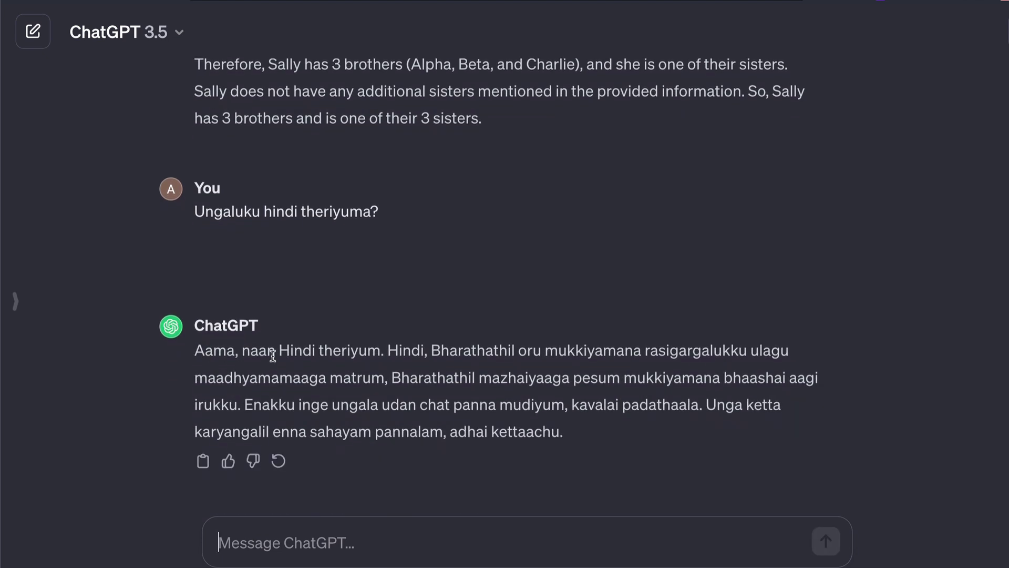
pyautogui.moveTo(227, 351); pyautogui.dragTo(355, 348)
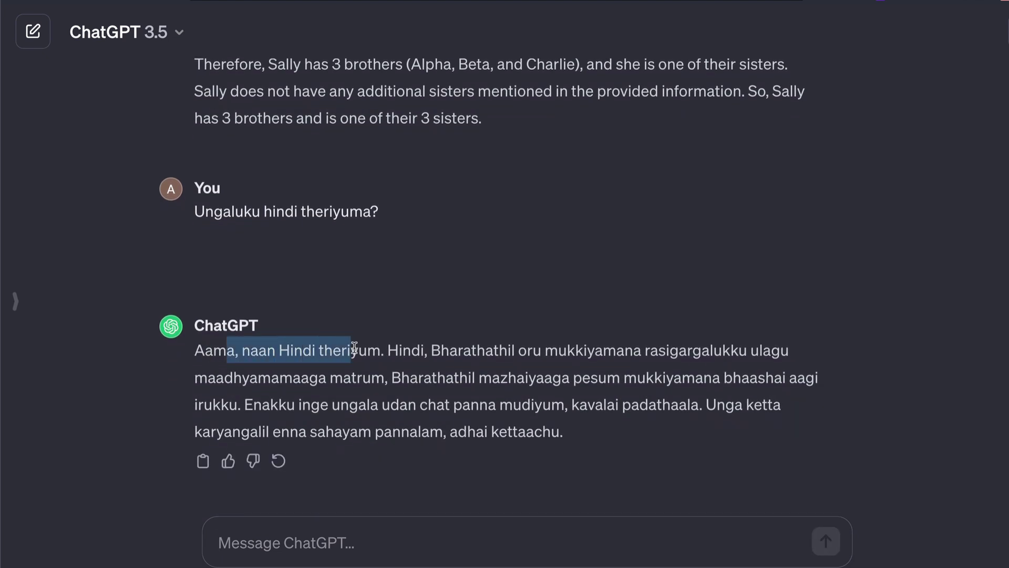
pyautogui.doubleClick(355, 348)
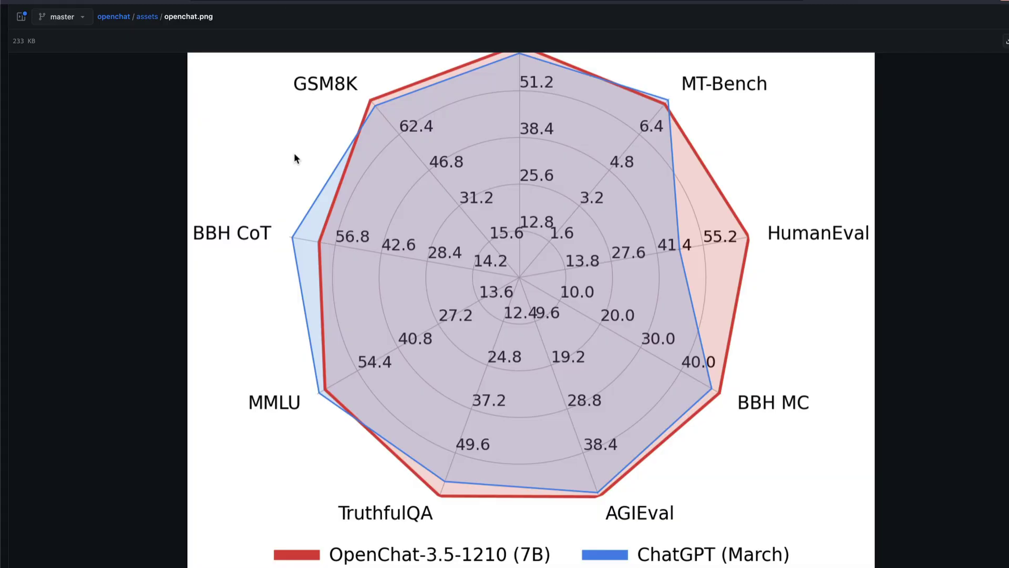
# Go back from openchat.png to the openchat repository and scroll to the README radar charts and News entry.
pyautogui.scroll(3, 266, 162)
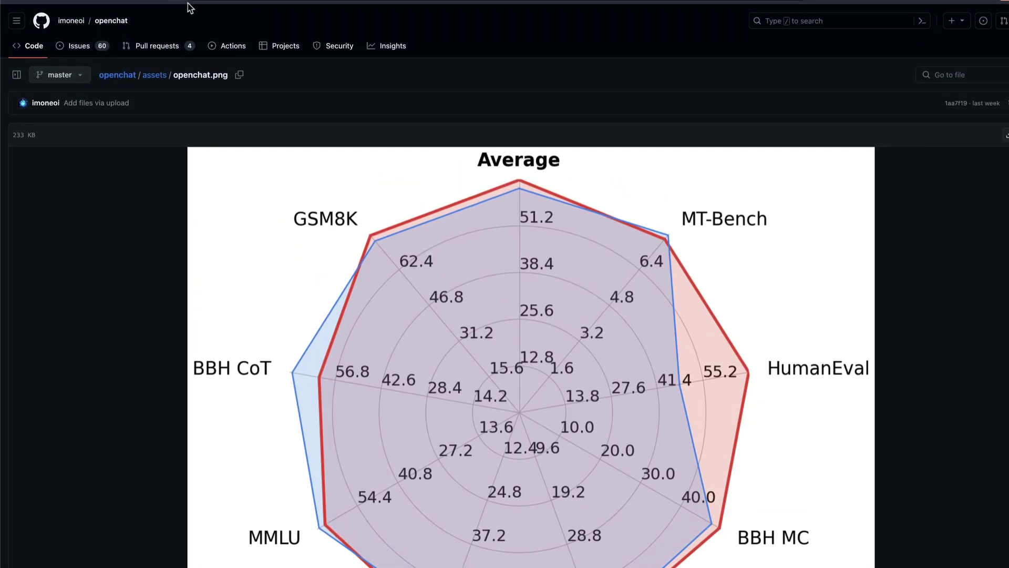
pyautogui.click(111, 21)
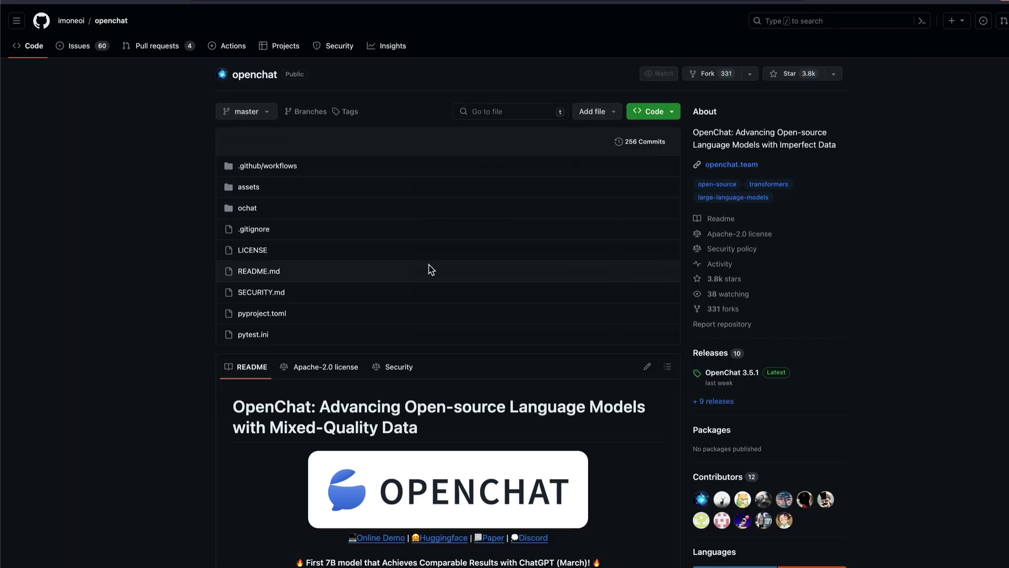
pyautogui.scroll(-5, 430, 269)
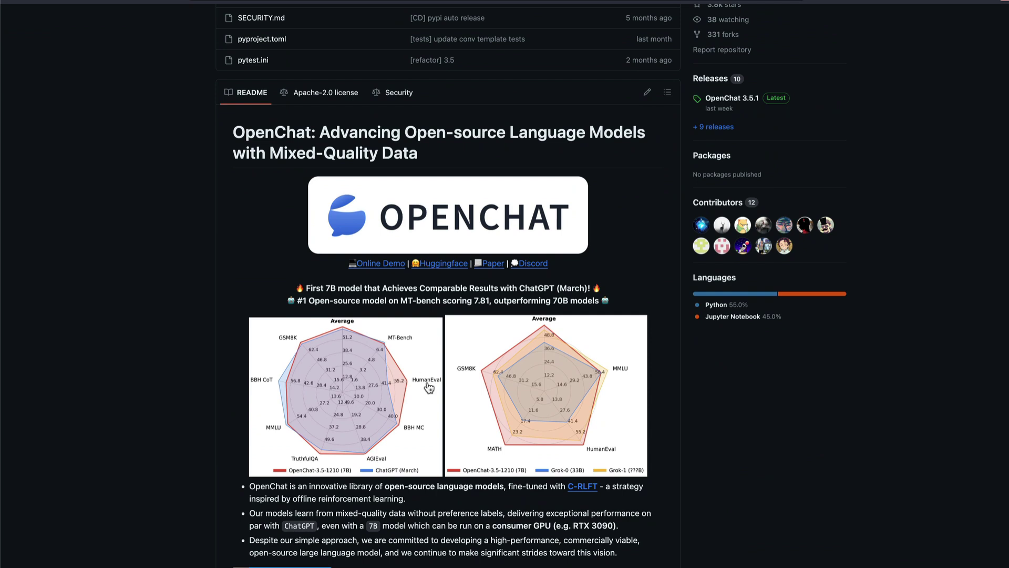
pyautogui.scroll(-2, 429, 387)
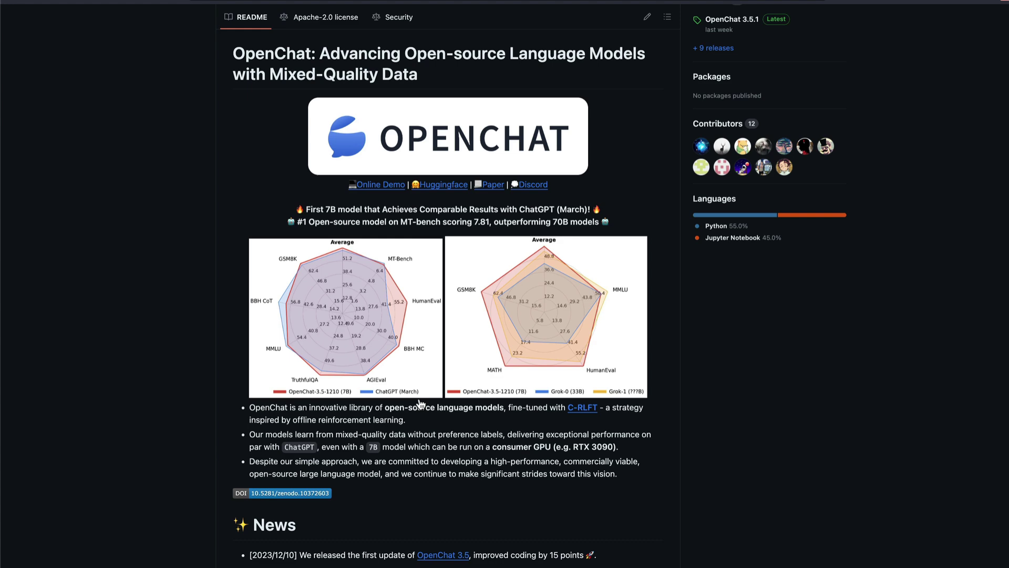
pyautogui.scroll(-20, 420, 404)
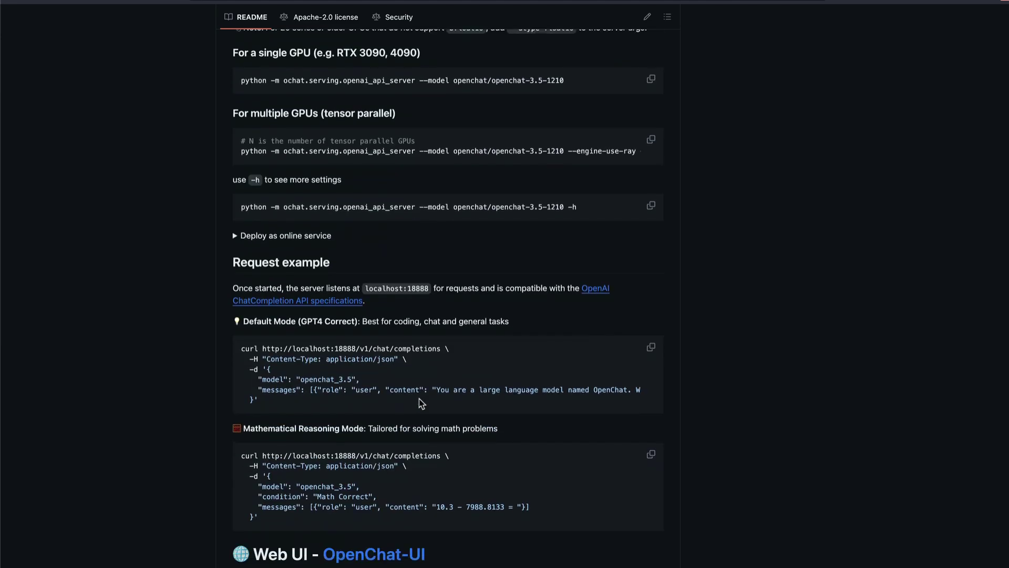
pyautogui.scroll(-1, 422, 404)
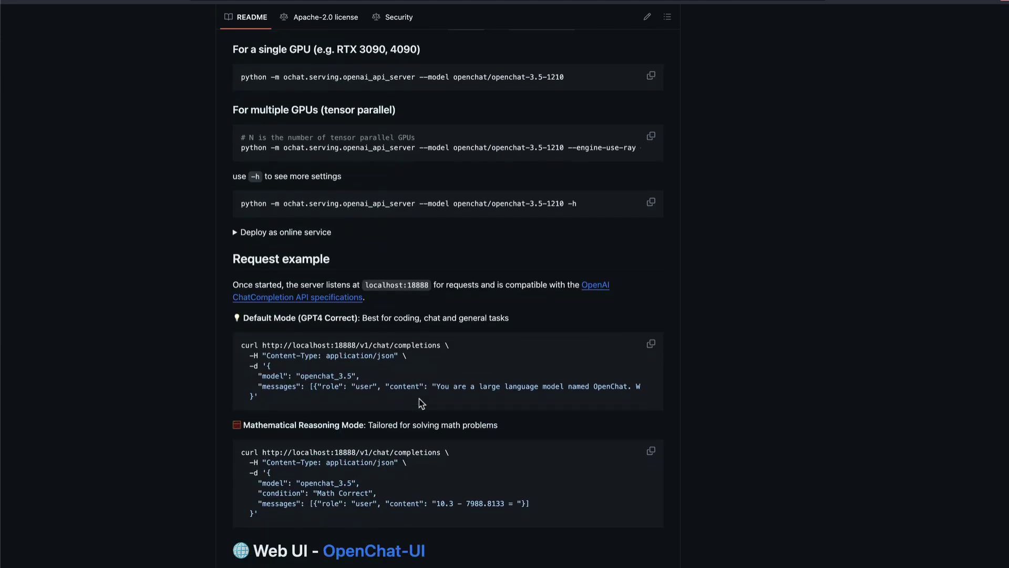
pyautogui.scroll(-15, 422, 404)
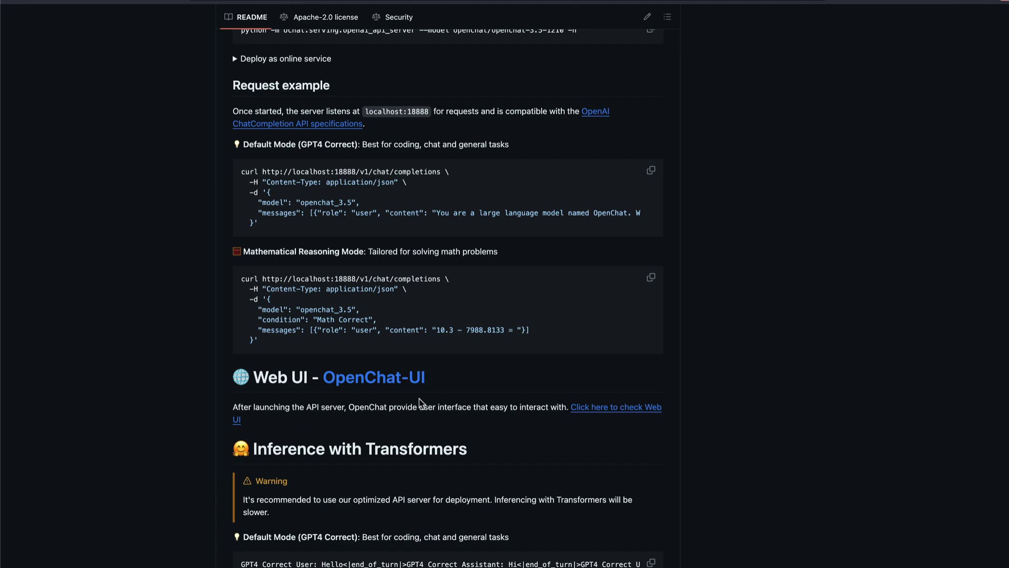
pyautogui.scroll(-1, 419, 397)
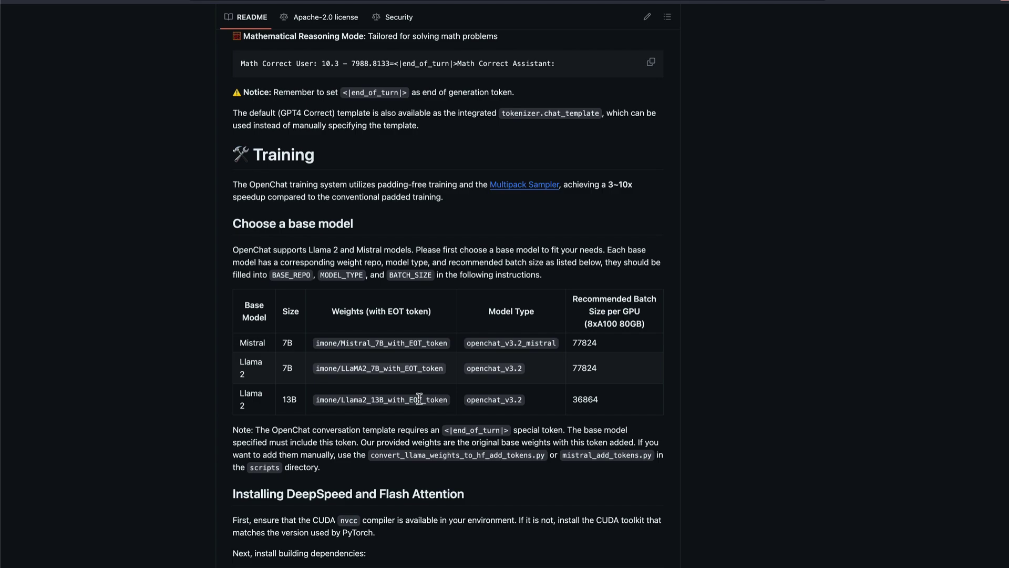
pyautogui.scroll(20, 419, 398)
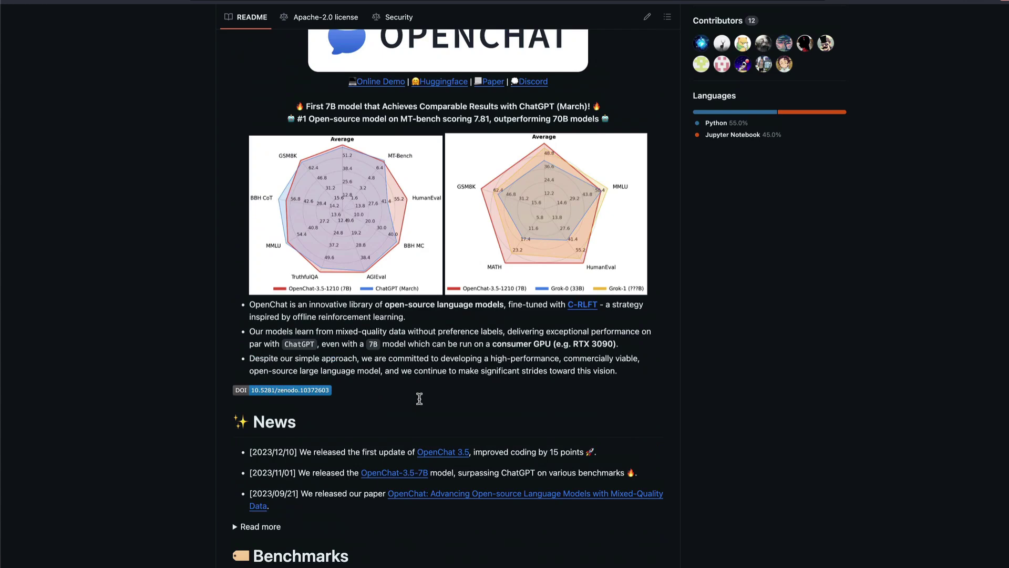
pyautogui.scroll(-5, 421, 404)
pyautogui.scroll(1, 421, 400)
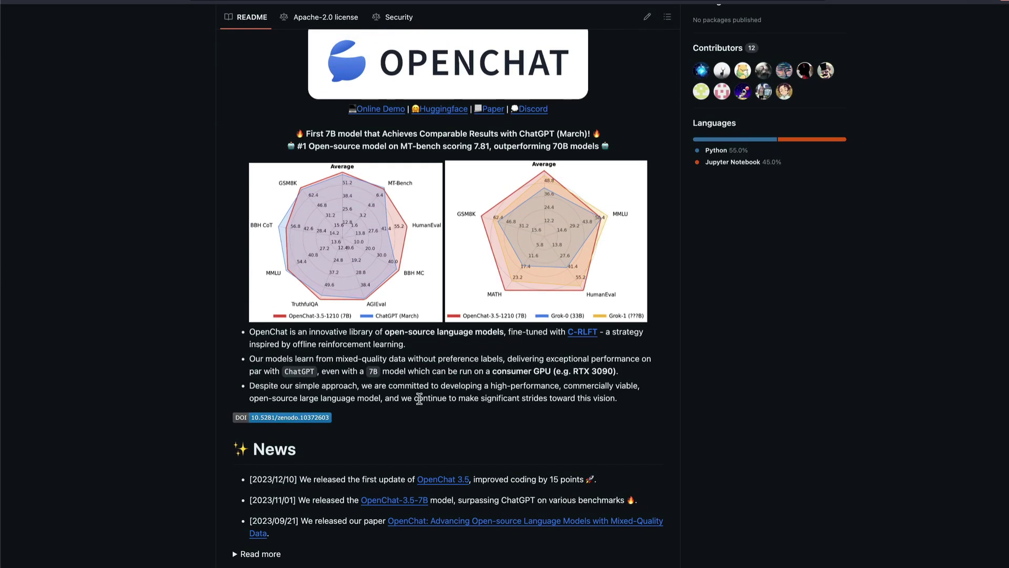